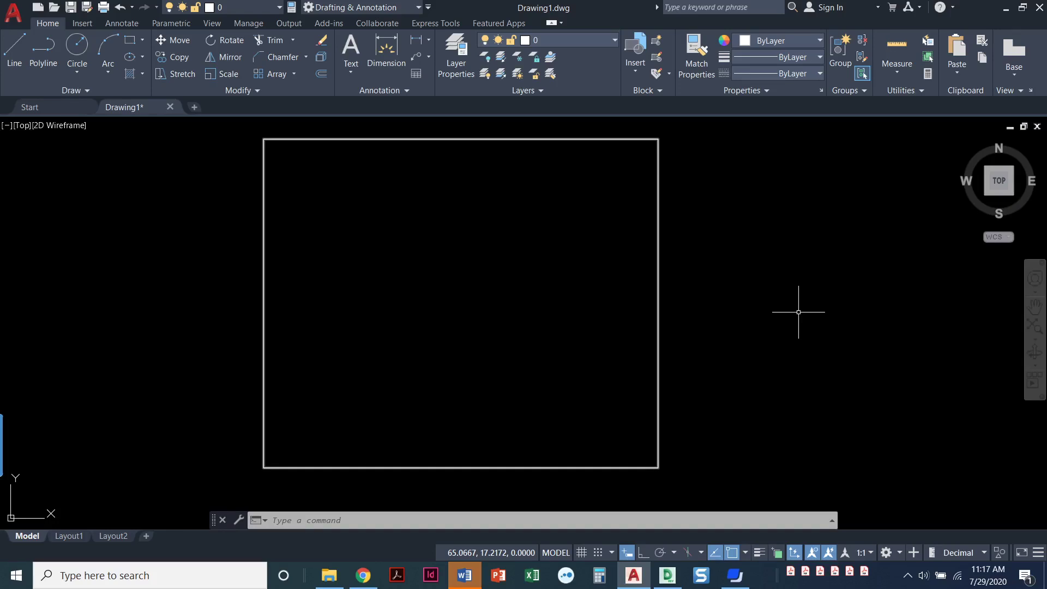
- Turn on the display of the classic menu bar
scroll(449, 252, down, 4)
middle_drag(398, 257, 526, 455)
scroll(425, 318, up, 2)
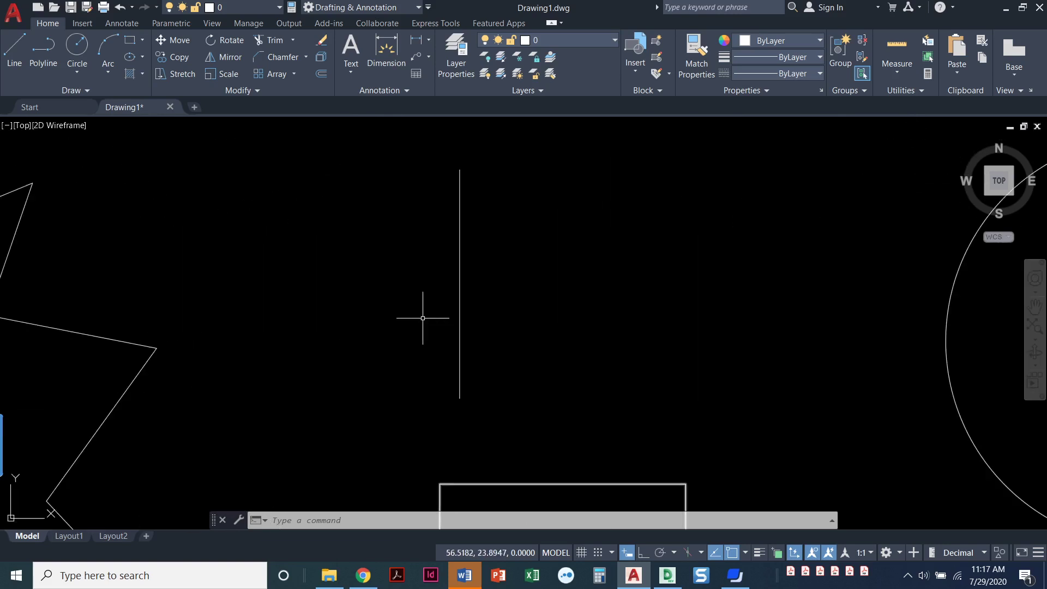
middle_drag(431, 317, 395, 320)
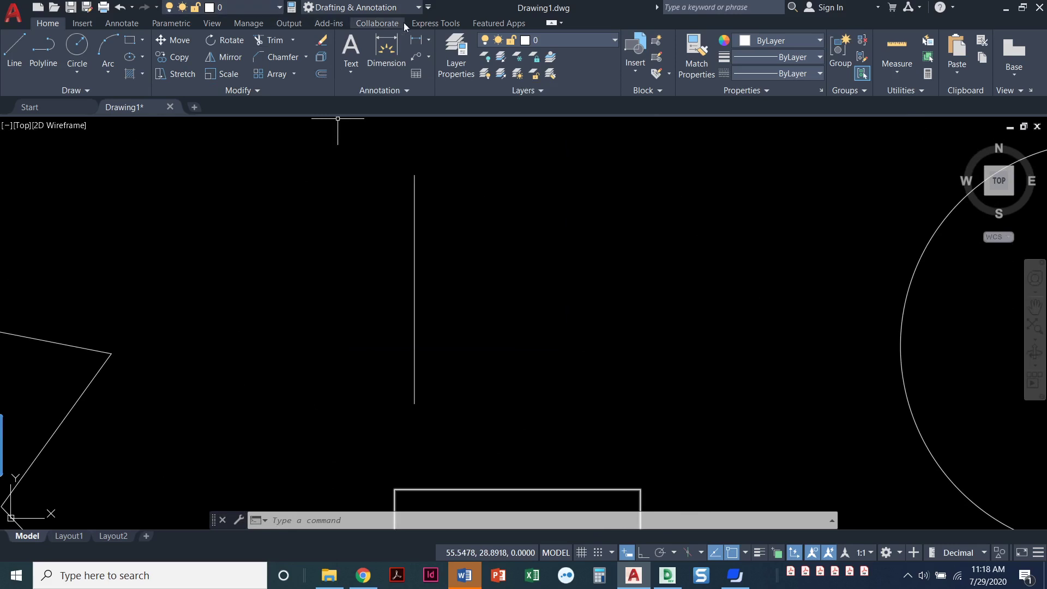
click(429, 8)
click(463, 336)
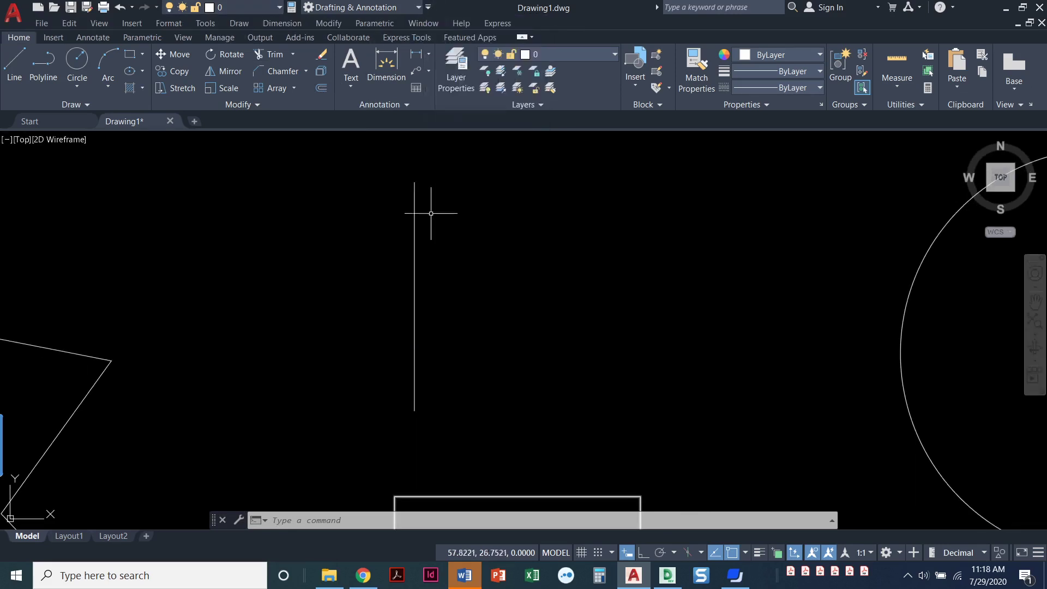
click(318, 26)
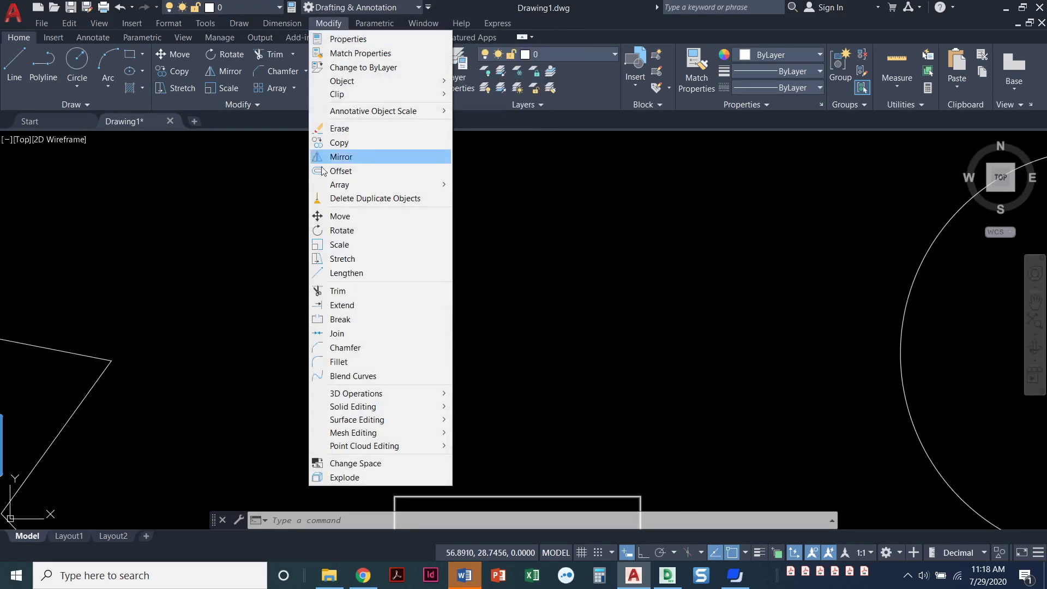
click(566, 228)
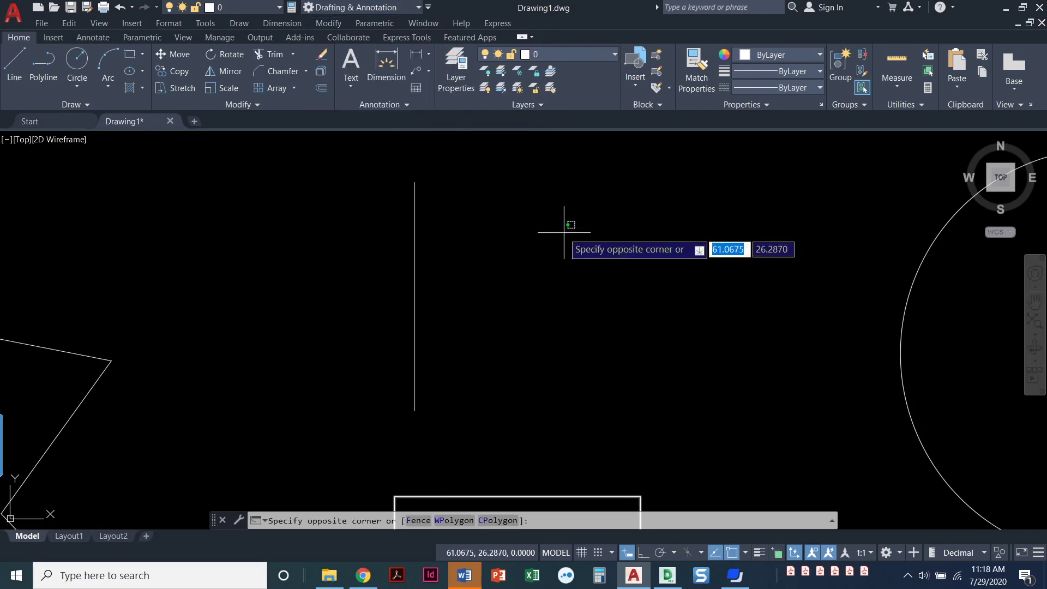
click(573, 239)
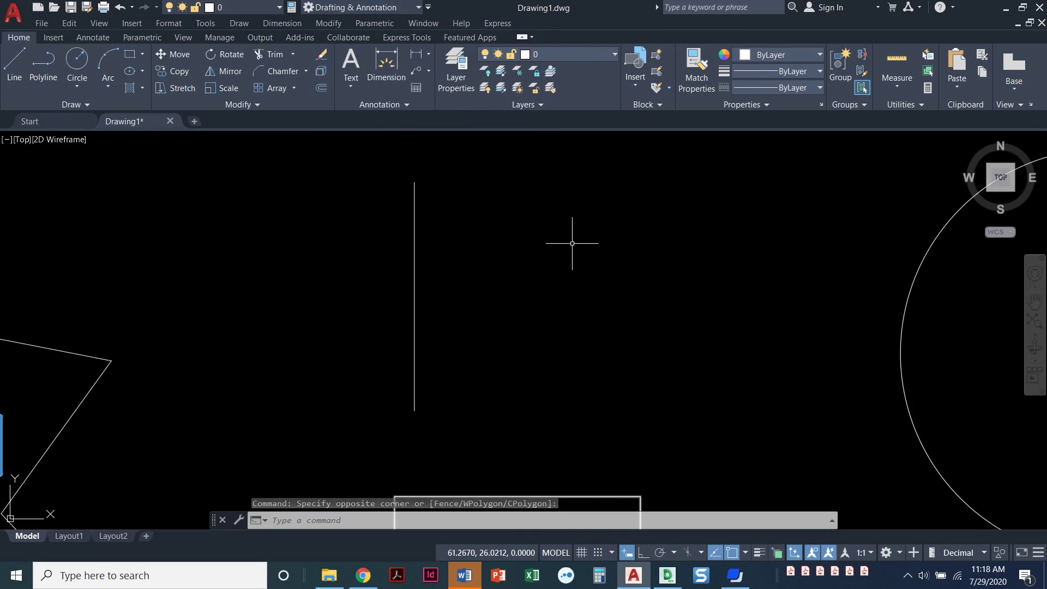
- Offset the vertical line to its right at a distance of .5, and offset the new line once more to the right
click(321, 88)
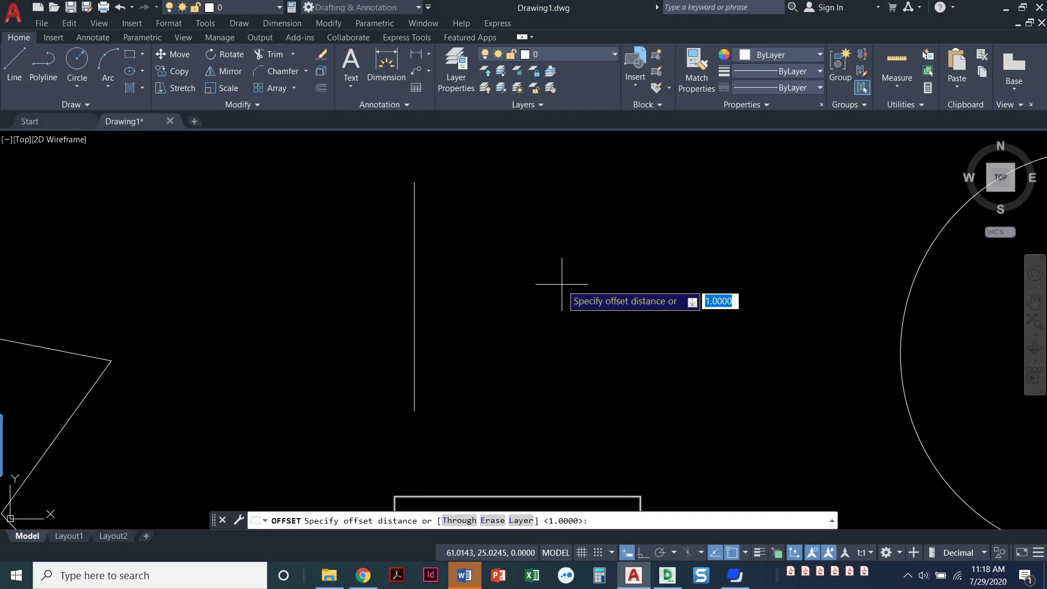
key(Return)
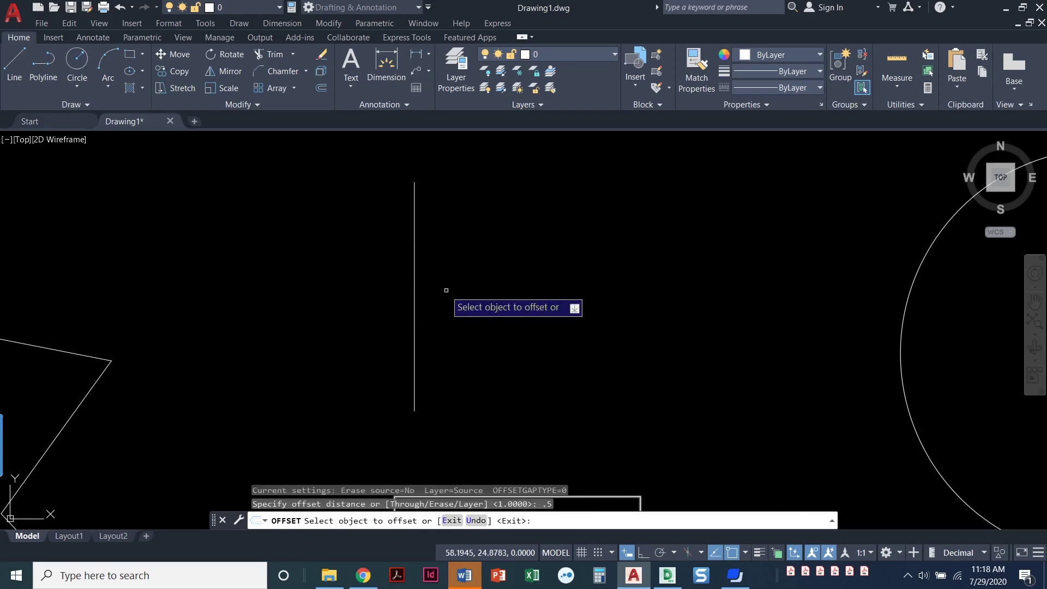
click(412, 290)
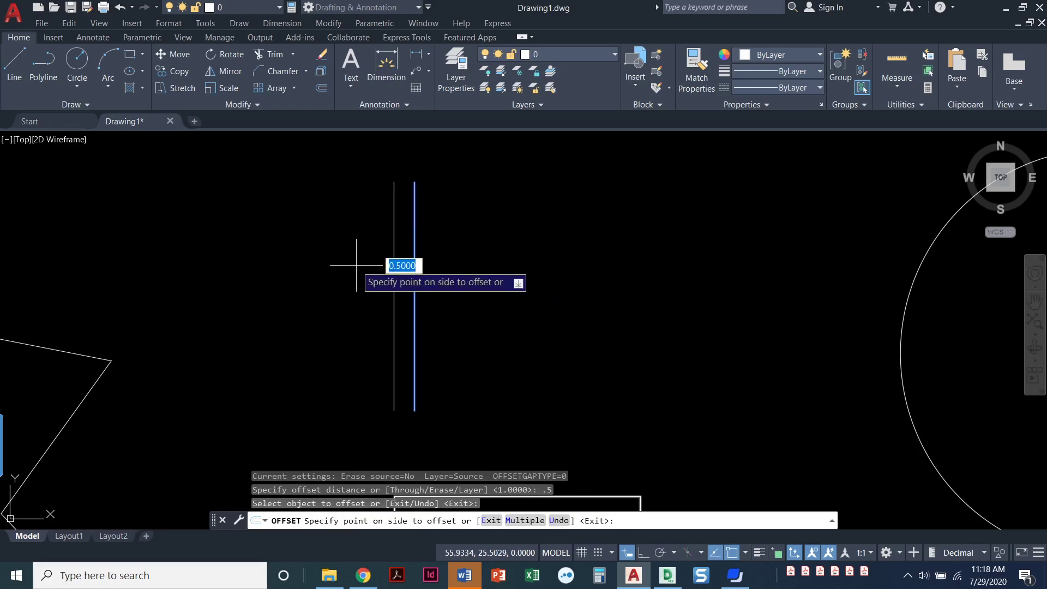
click(537, 283)
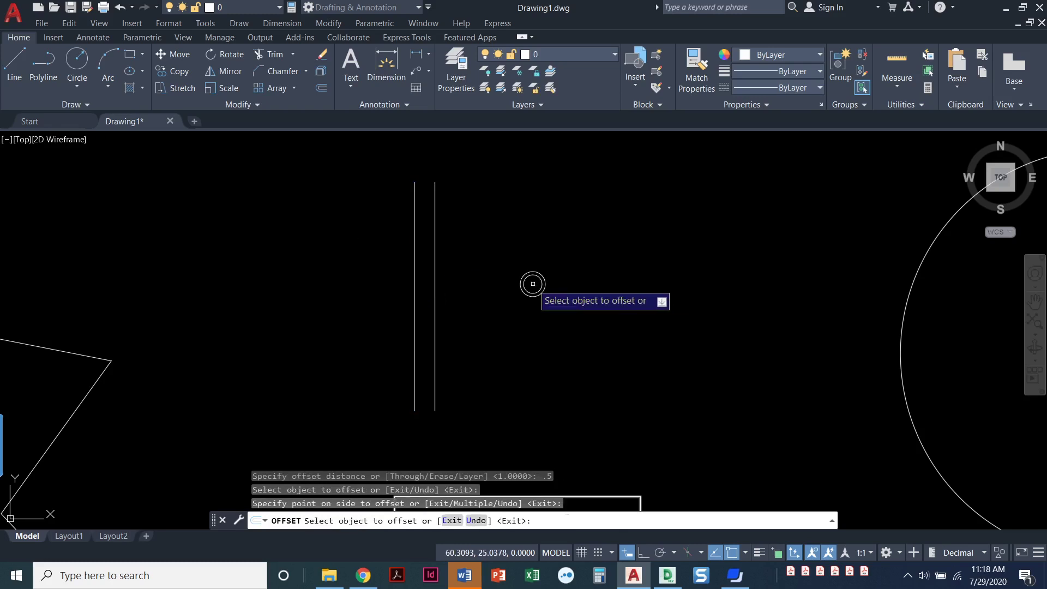
click(434, 284)
click(514, 286)
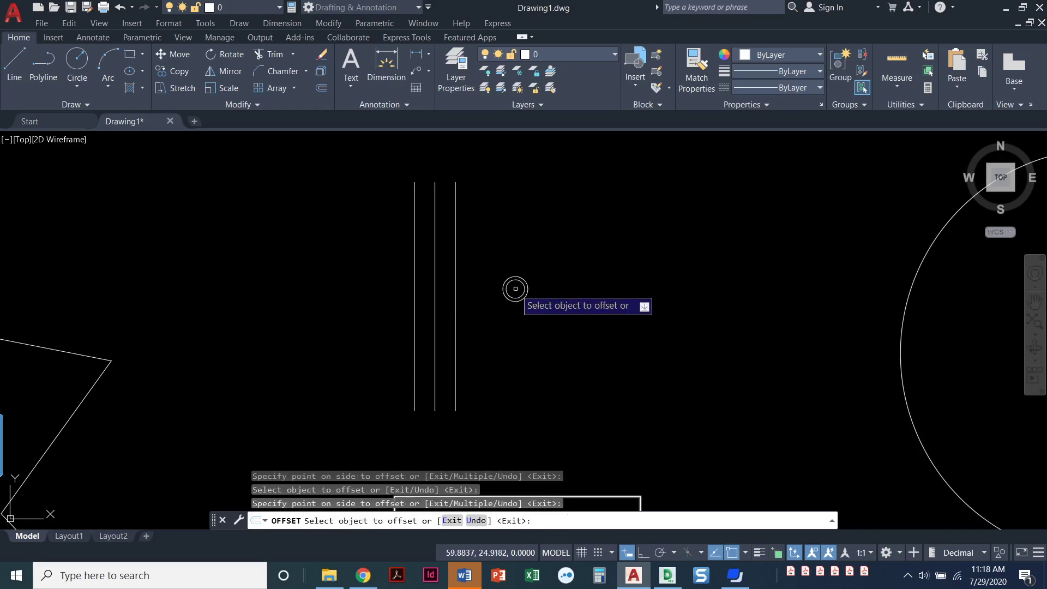
- Add one more 0.5 offset line on each side of the vertical line group, and end the Offset command
click(414, 284)
click(342, 276)
click(455, 284)
click(507, 288)
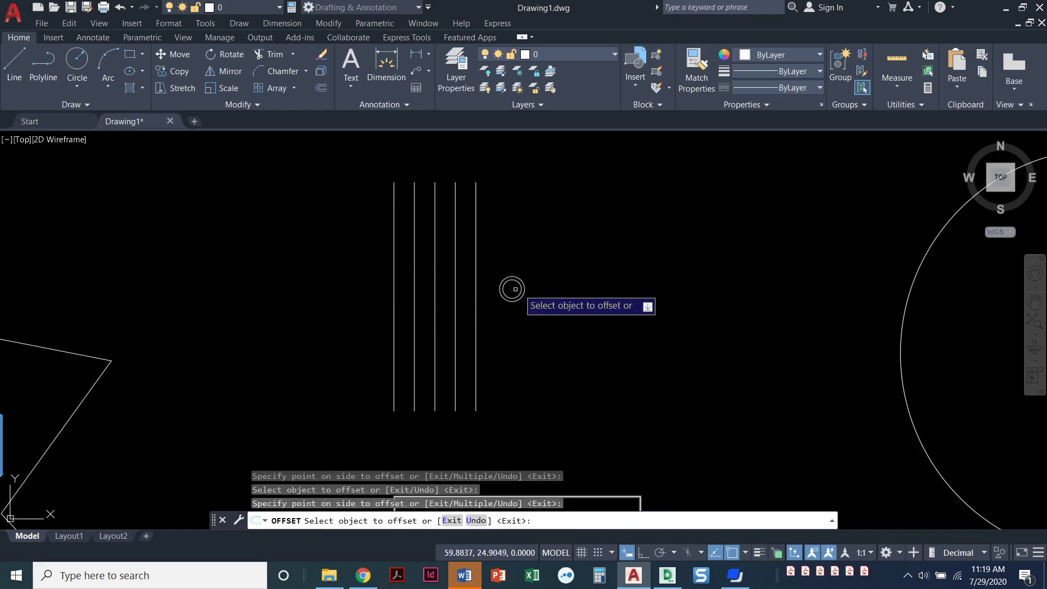
key(Return)
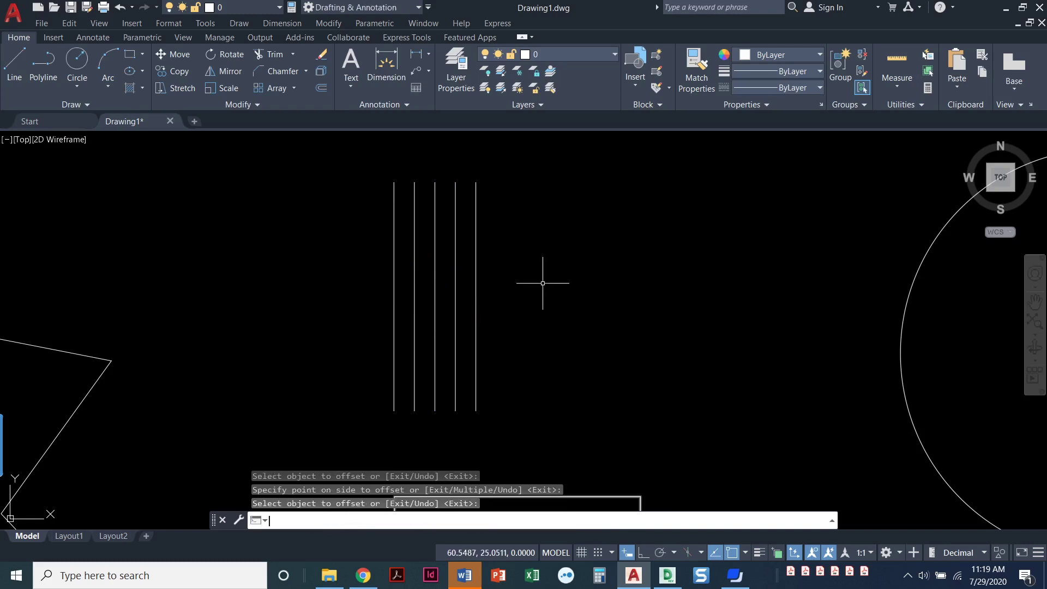
- Offset the rightmost vertical line 1 unit to the right and end the command
click(317, 90)
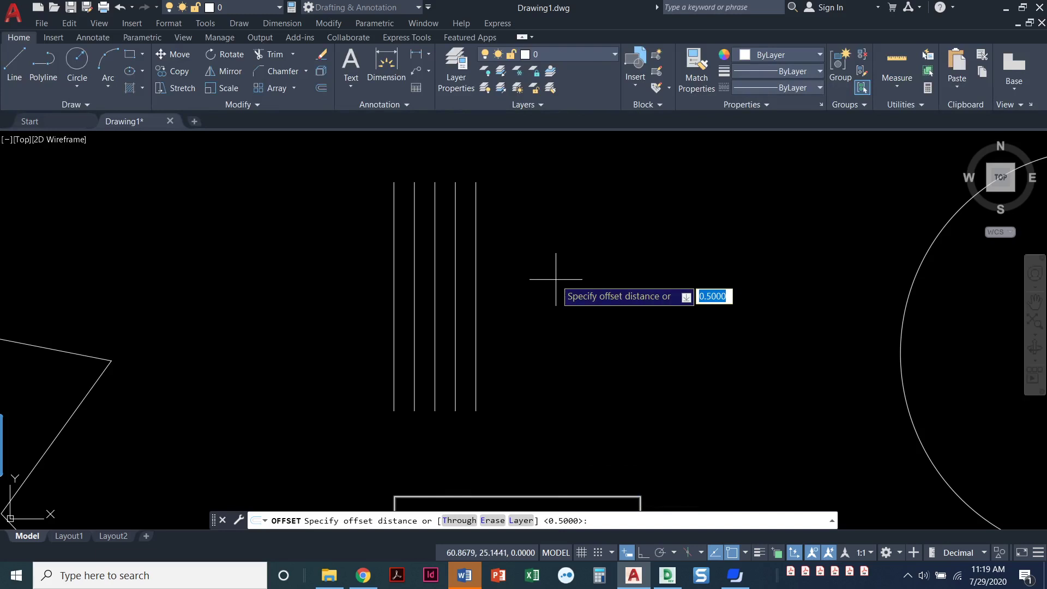
key(Return)
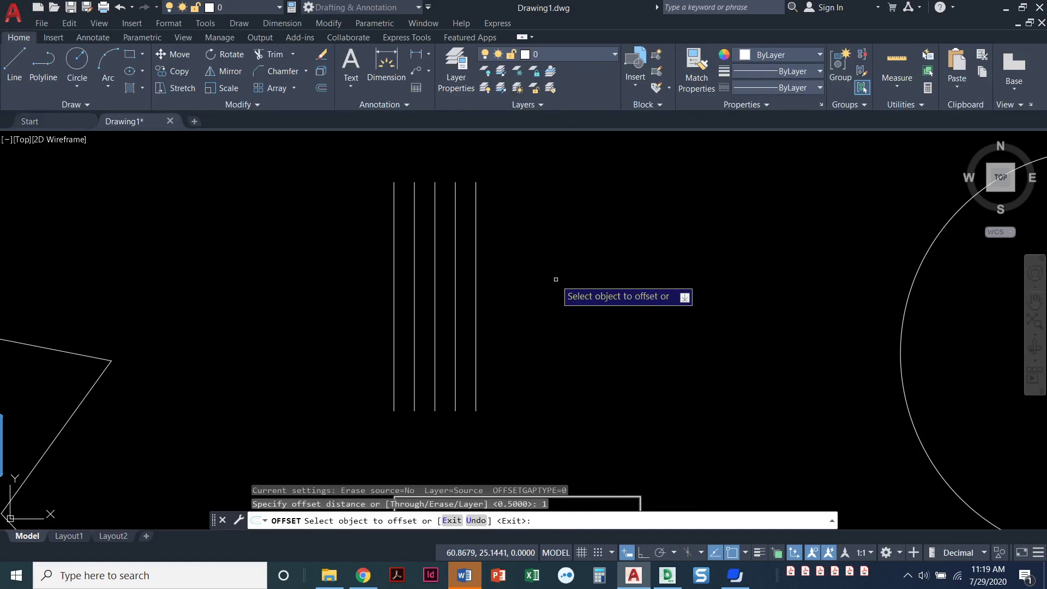
click(476, 301)
click(580, 300)
key(Return)
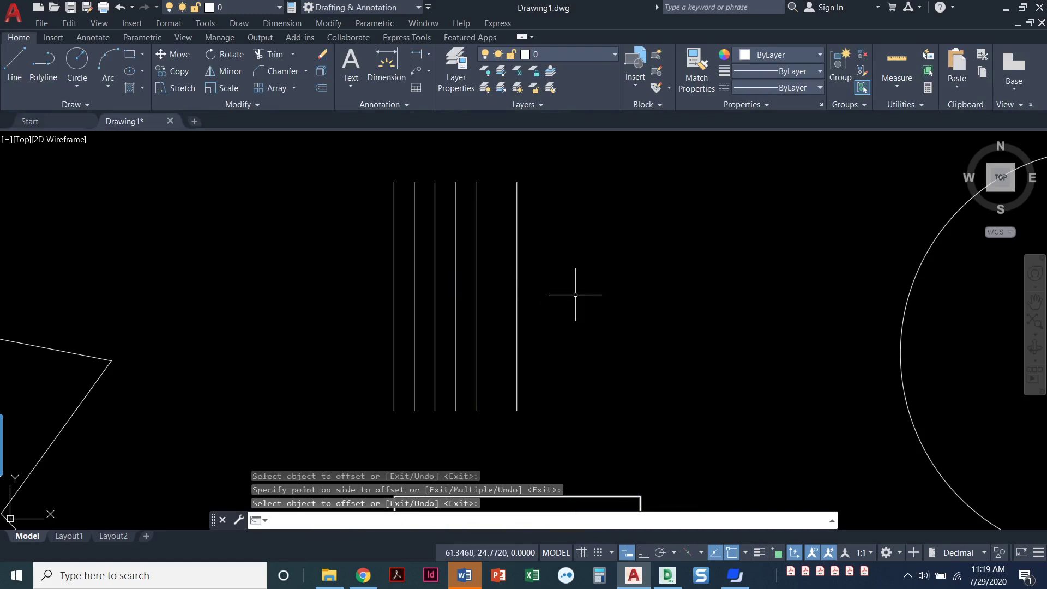
- Offset the large circle inward by 1, and offset the resulting circle inward once more by the same distance
scroll(575, 295, down, 4)
mouse_move(600, 334)
middle_down()
mouse_move(505, 292)
mouse_move(332, 276)
mouse_move(221, 295)
middle_up()
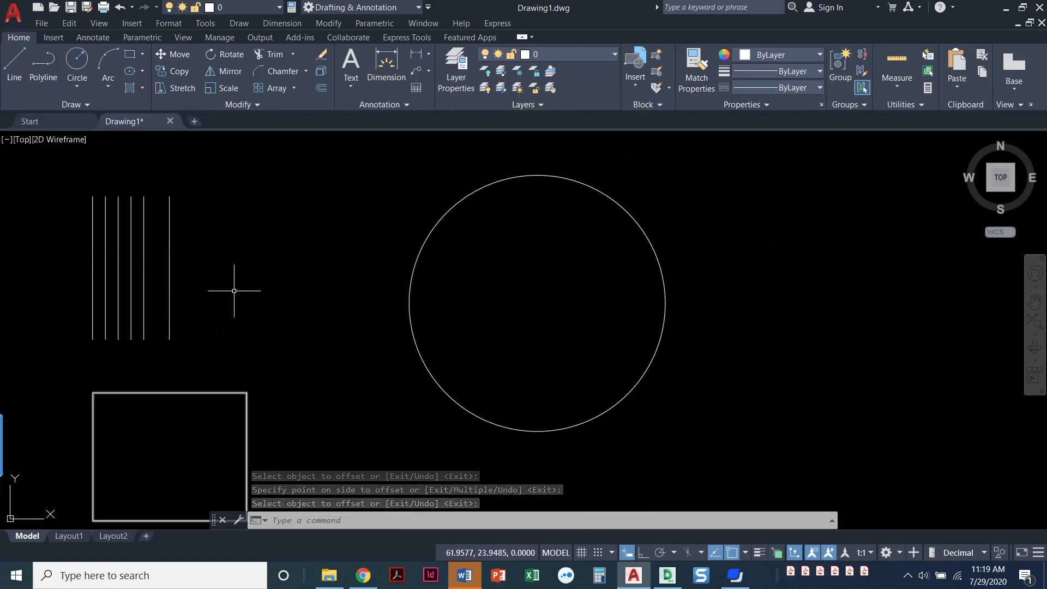
middle_drag(362, 313, 322, 334)
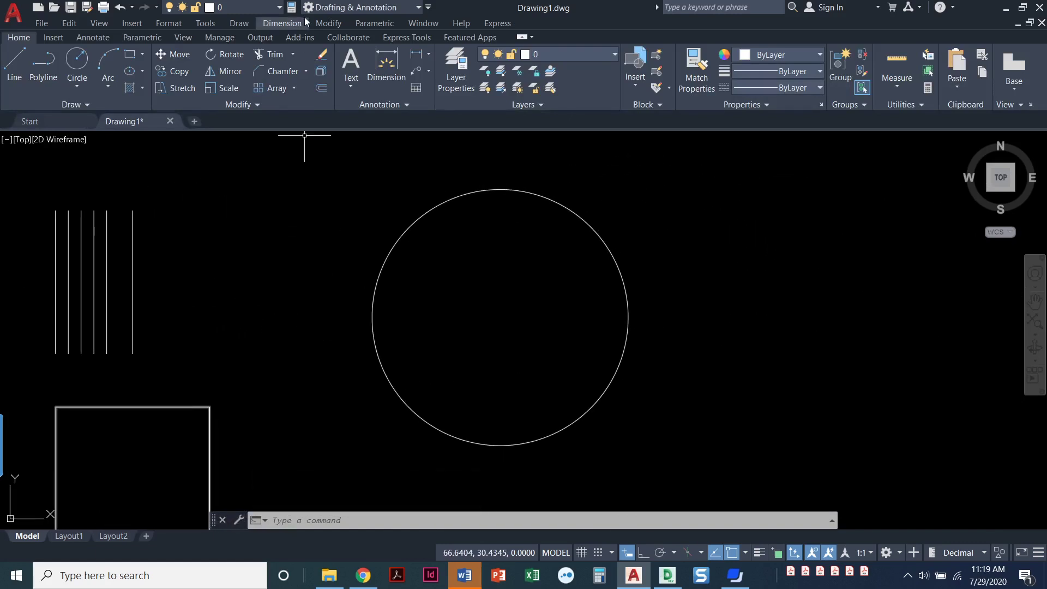
click(321, 87)
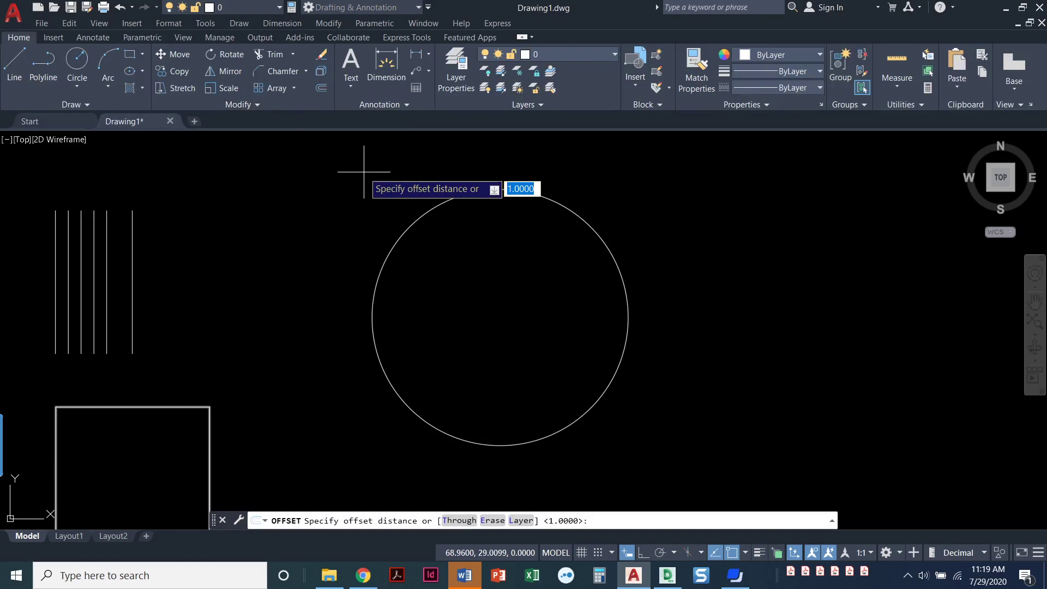
key(Return)
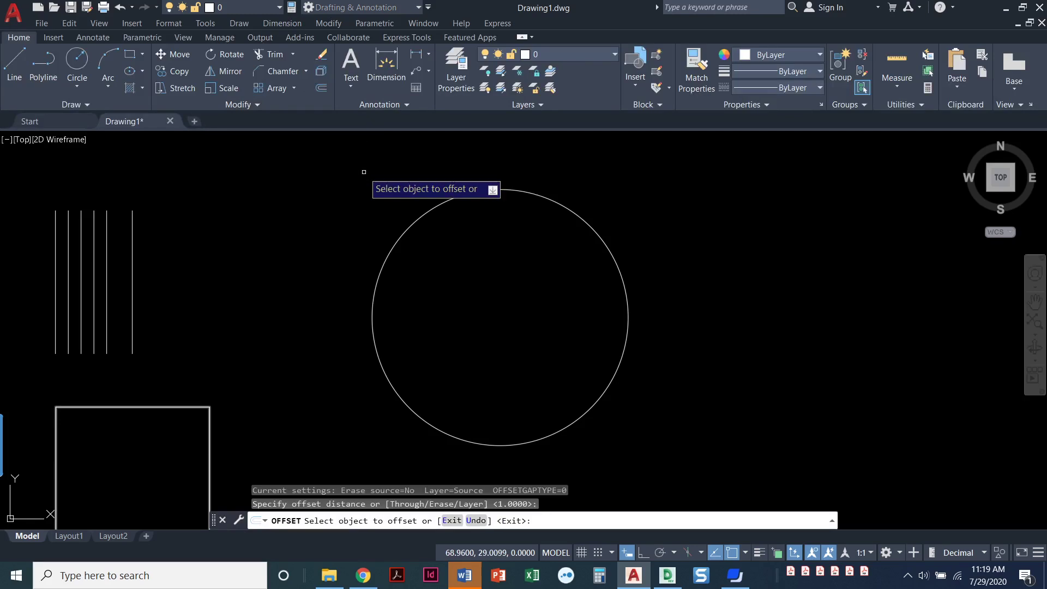
click(397, 241)
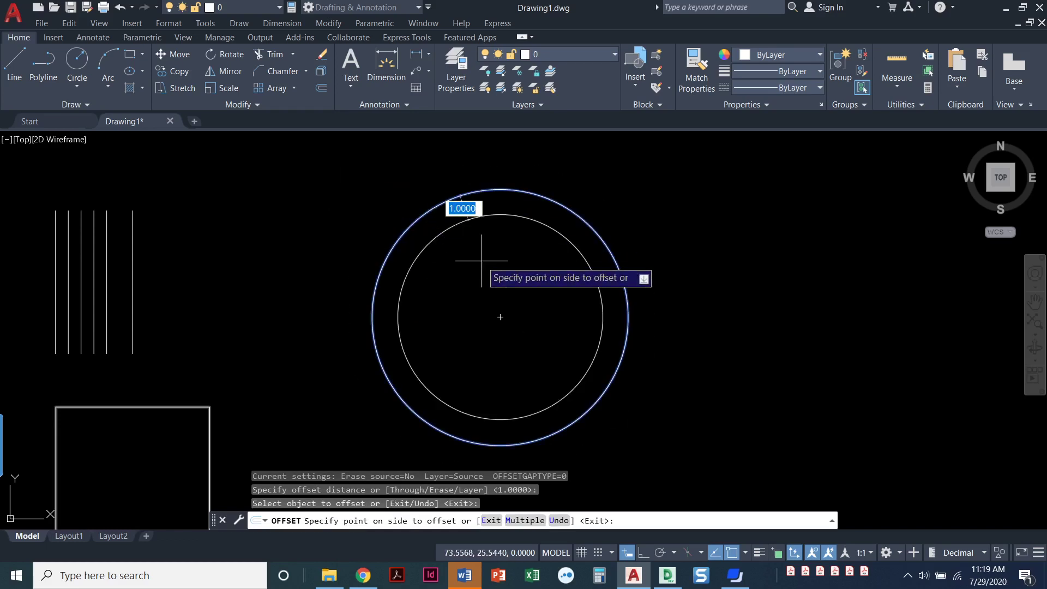
click(481, 260)
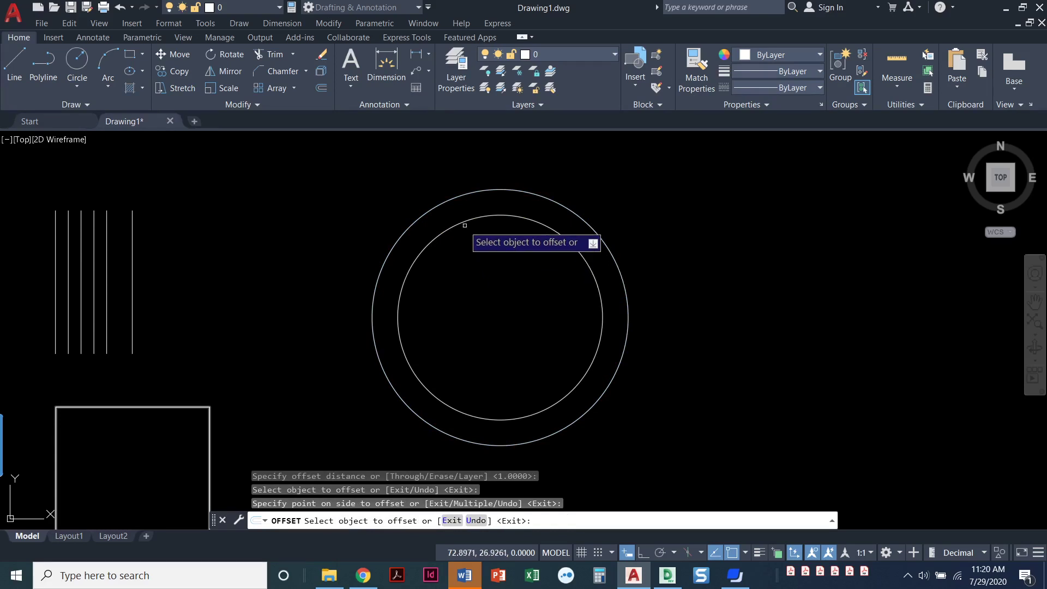
click(397, 316)
click(465, 319)
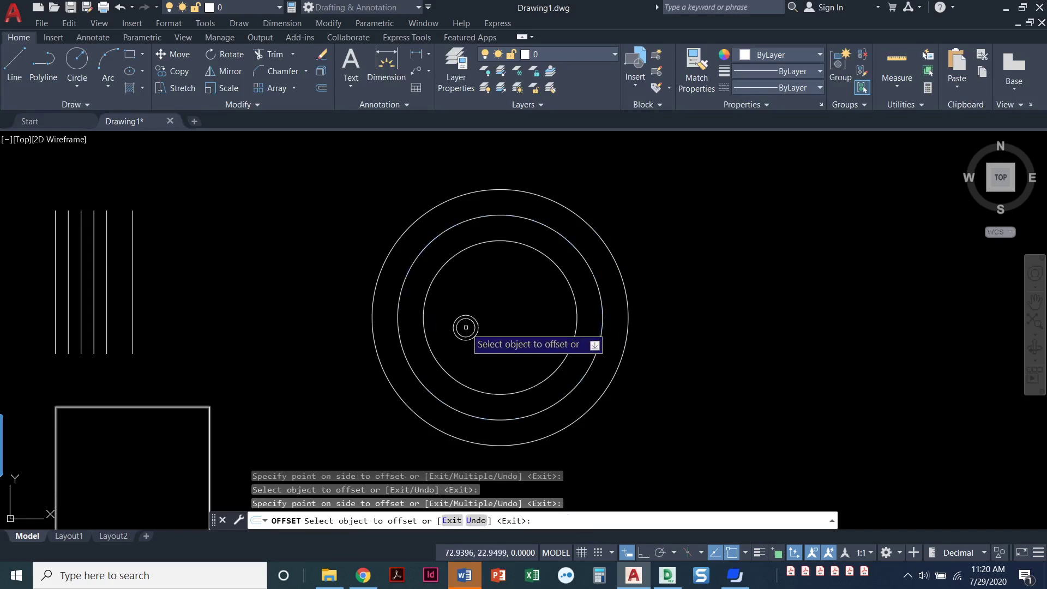
- Offset the outermost circle outward by 1 twice, each time starting from the newest outer circle
click(372, 315)
click(294, 293)
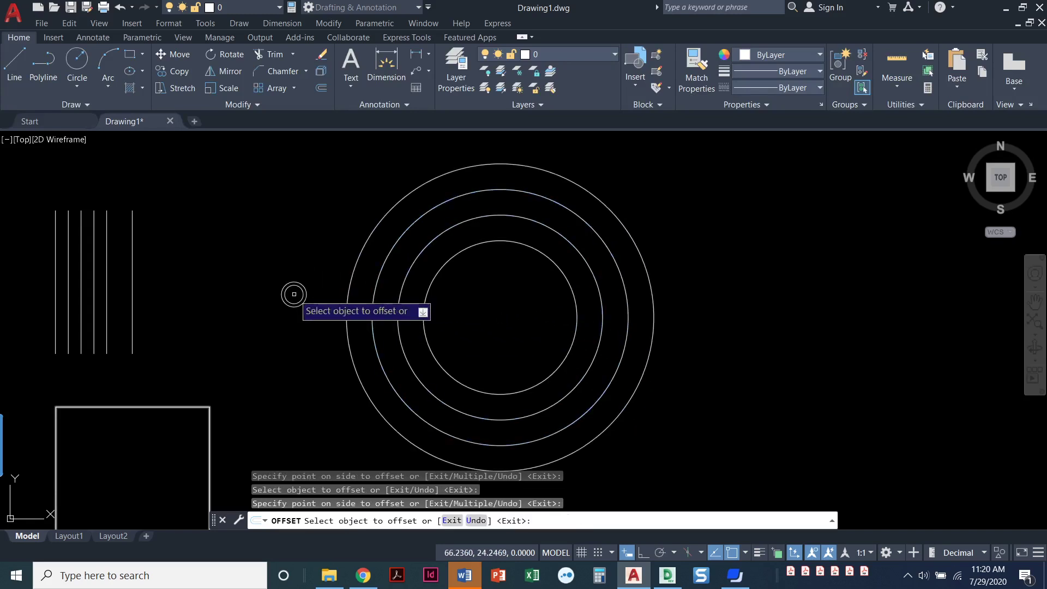
click(346, 308)
click(285, 300)
- Offset the innermost circle inward by 1 twice, each time starting from the newest inner circle
click(425, 327)
click(454, 334)
click(452, 336)
click(498, 312)
- Try to offset the smallest circle inward by 1
click(478, 327)
click(502, 327)
click(491, 326)
click(500, 328)
click(487, 338)
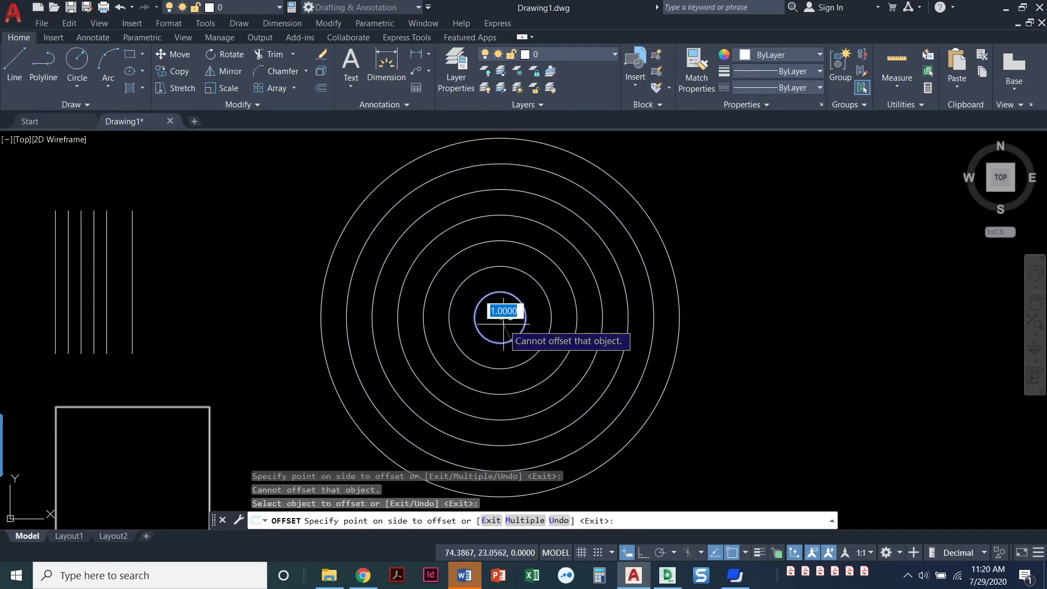
click(505, 331)
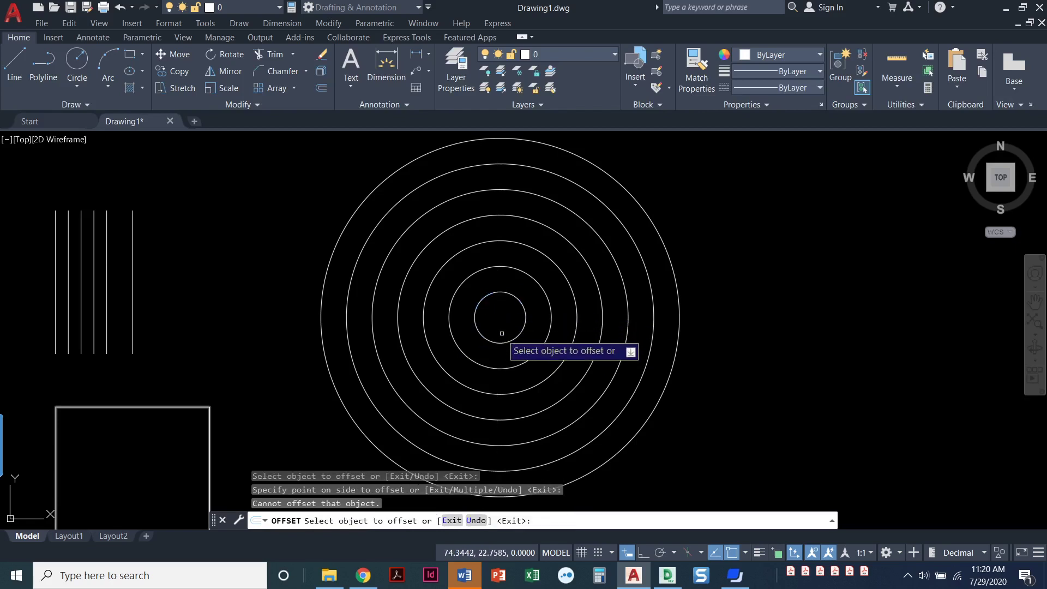
- Offset the rectangle outward by 1, and offset the resulting rectangle outward once more
mouse_move(491, 360)
middle_down()
mouse_move(530, 351)
mouse_move(693, 254)
middle_up()
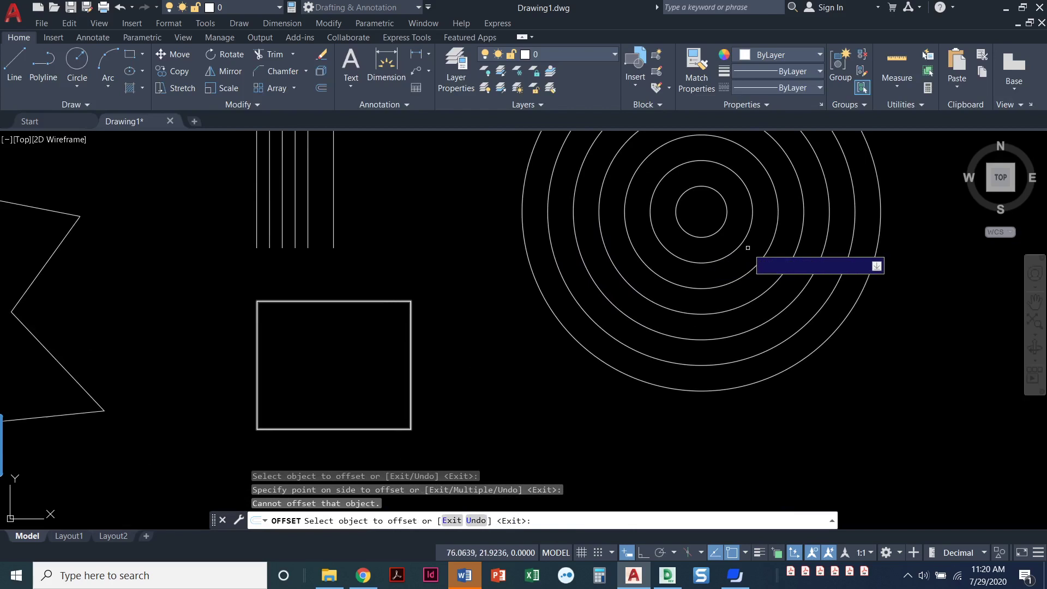
click(409, 330)
click(434, 333)
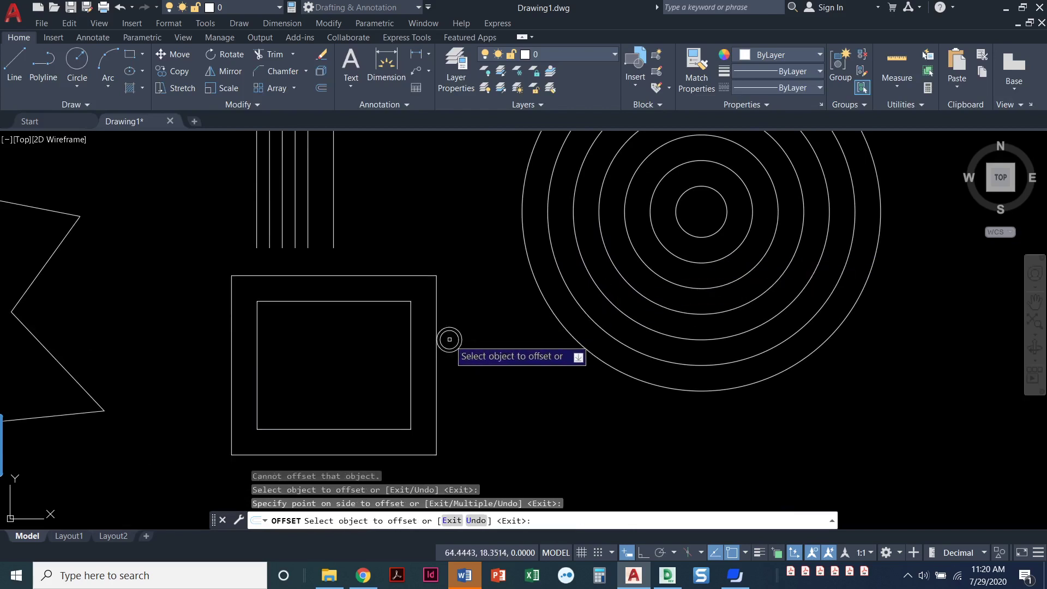
click(435, 334)
click(438, 335)
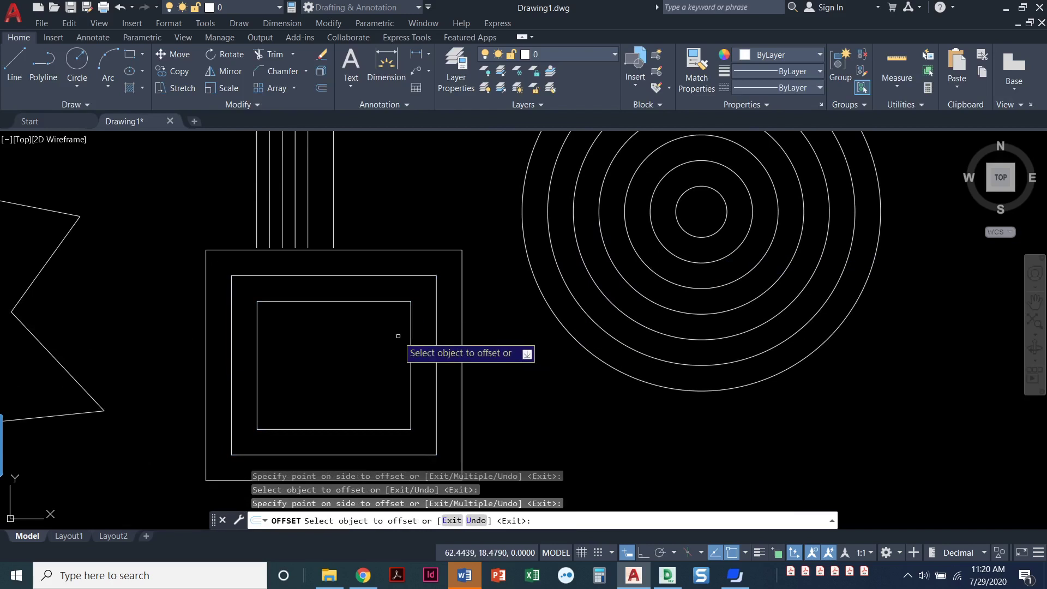
- Offset the original rectangle inward by 1, and offset the resulting rectangle inward once more
click(409, 336)
click(375, 350)
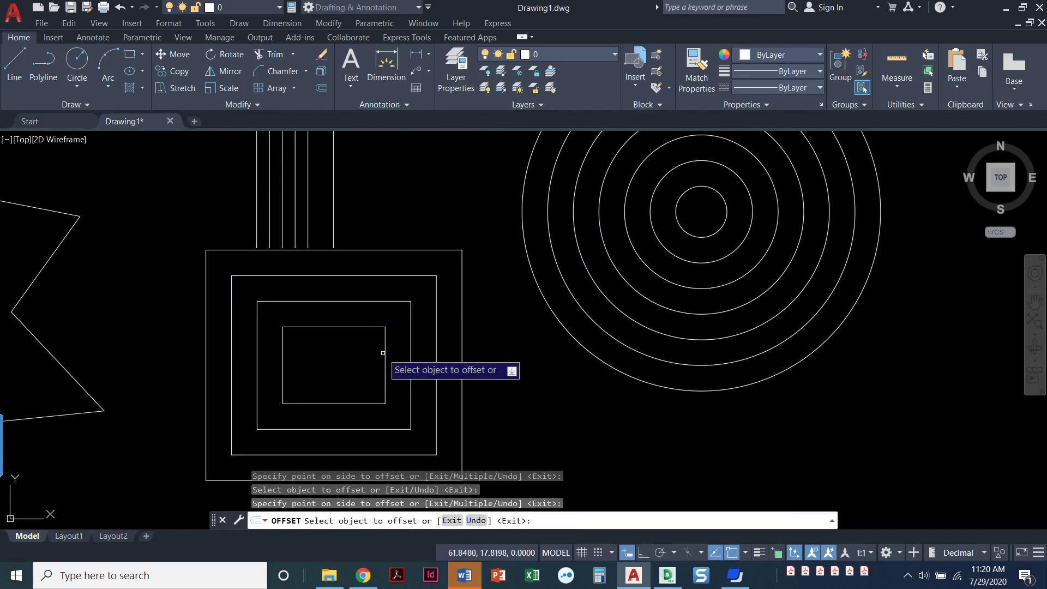
click(386, 354)
click(358, 357)
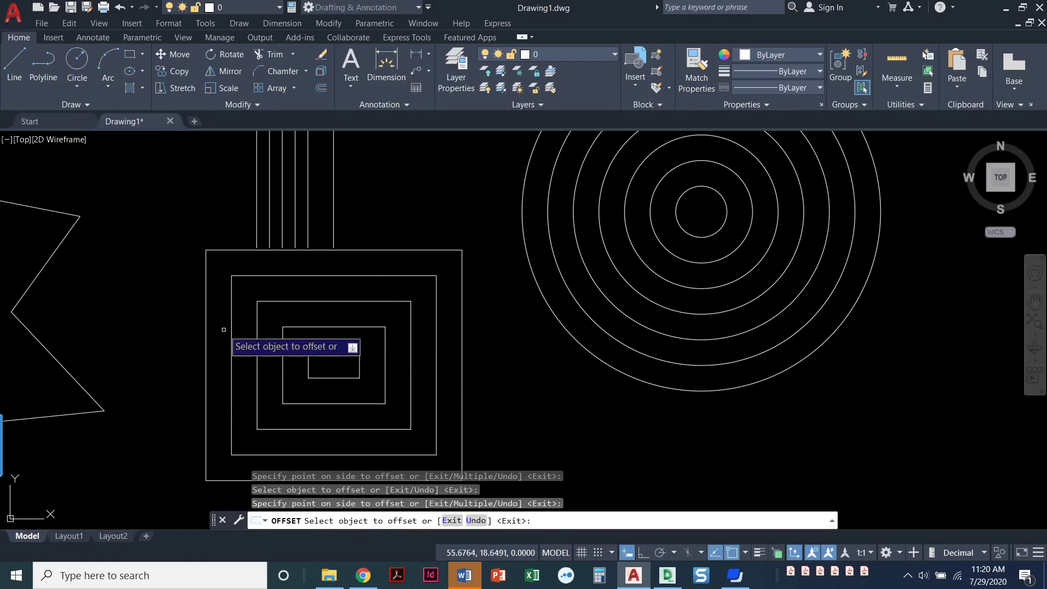
- Offset the jagged closed polyline outward by 1, and offset the resulting outline outward once more
middle_drag(194, 321, 484, 318)
scroll(450, 328, down, 2)
middle_drag(422, 336, 428, 350)
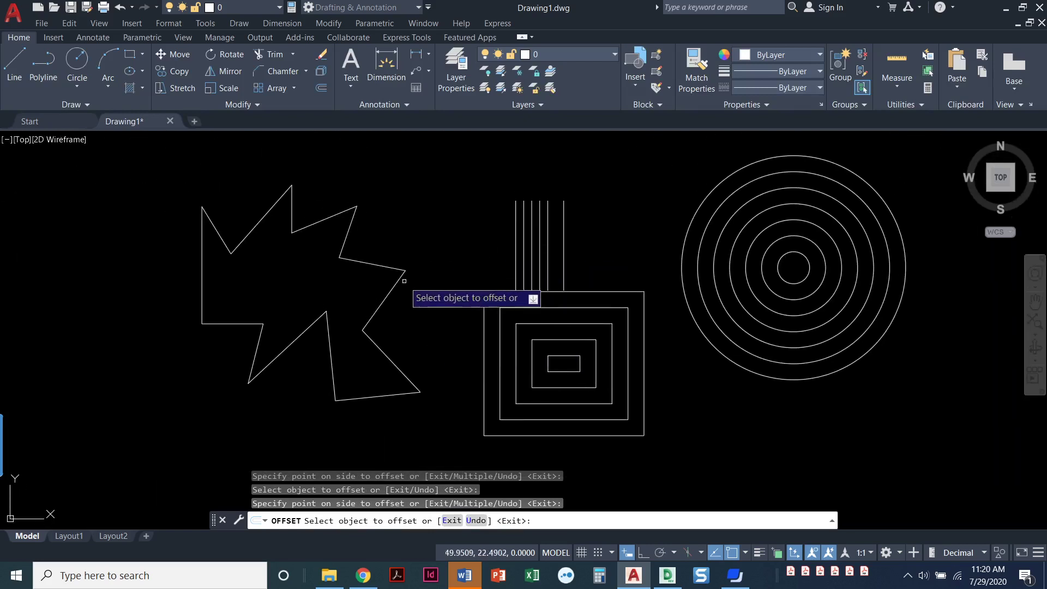
click(202, 272)
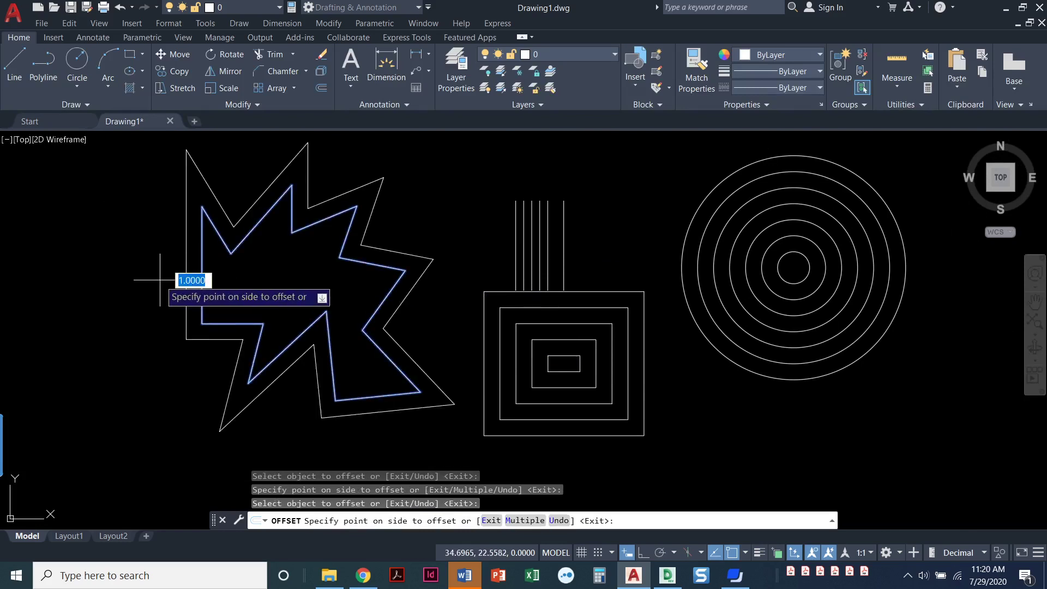
click(183, 279)
click(185, 278)
click(145, 280)
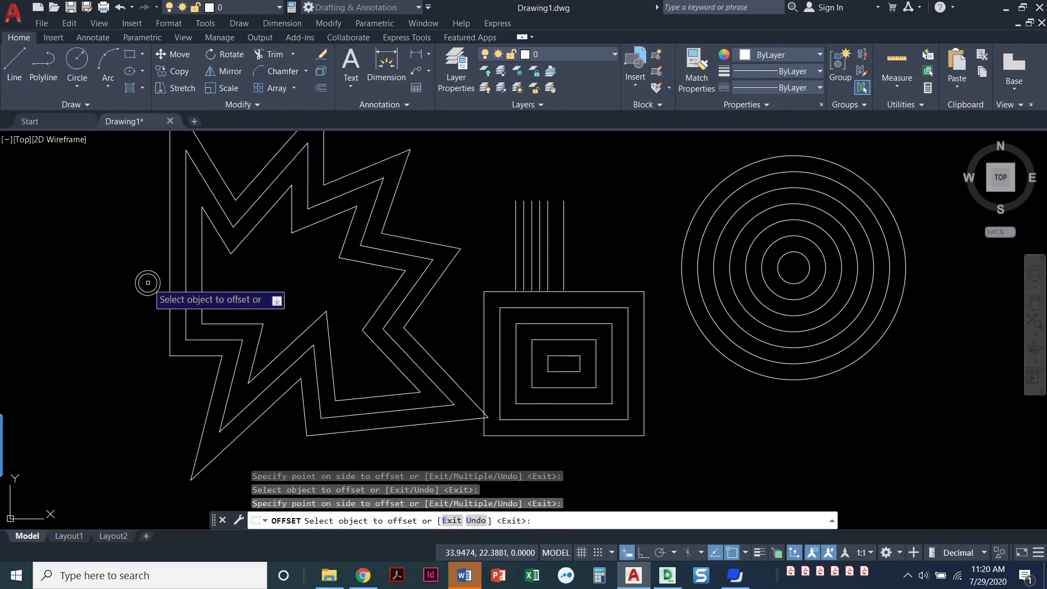
- Offset the original jagged polyline inward by 1, and offset the resulting outline inward once more
click(202, 287)
click(231, 288)
click(218, 290)
click(243, 290)
scroll(281, 289, up, 3)
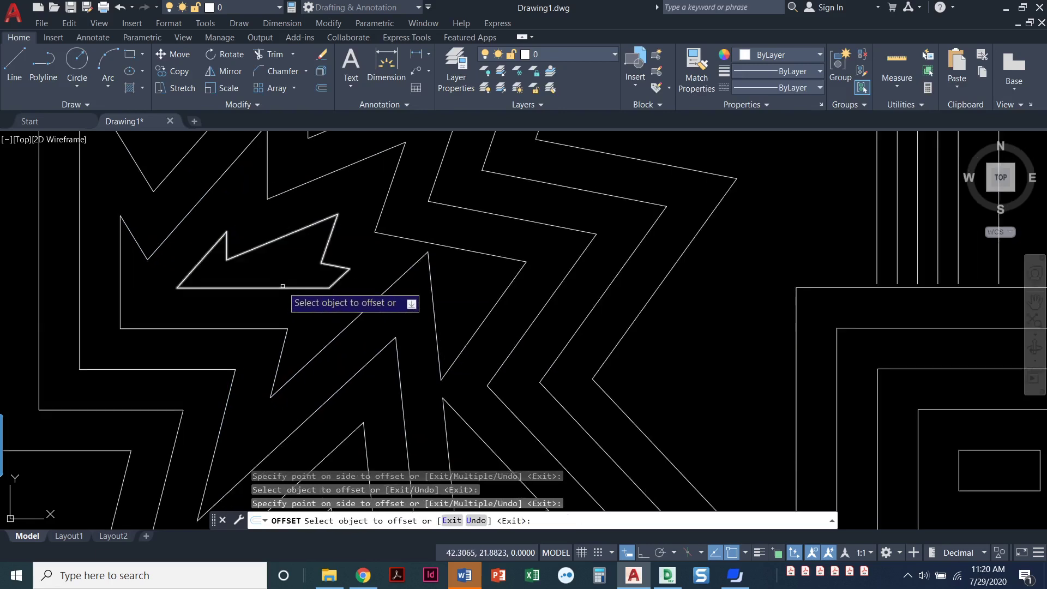
- Try to offset the small innermost jagged outline inward by 1, and end the Offset command
click(283, 287)
click(286, 270)
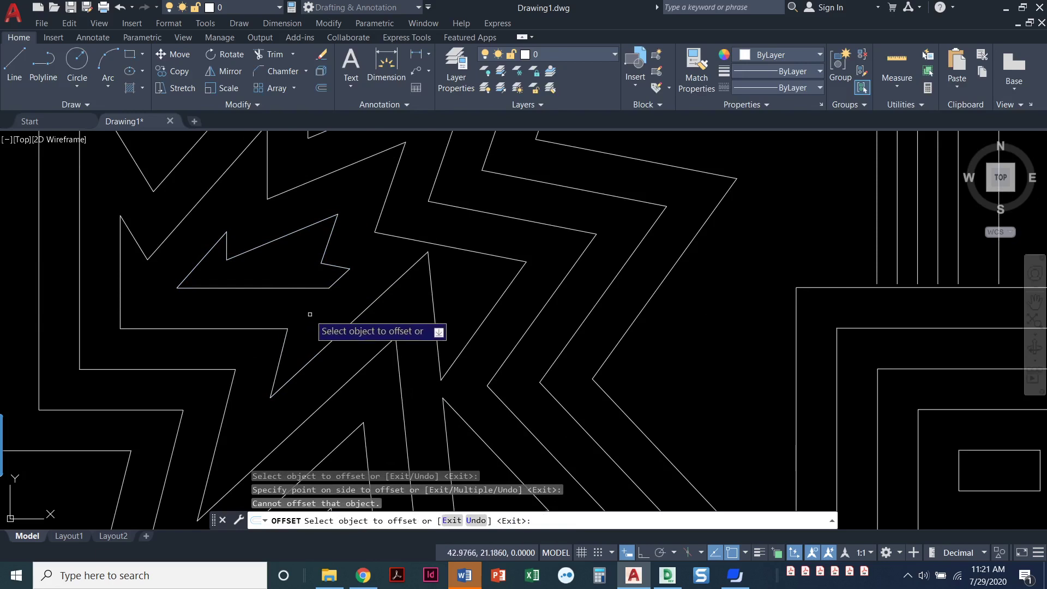
key(Return)
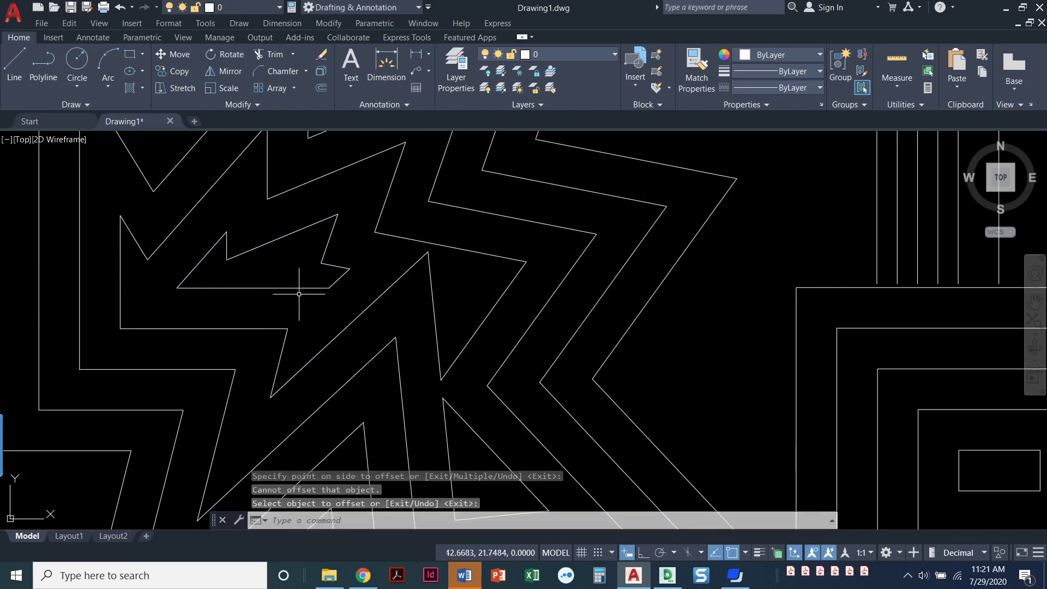
- Make Hidden the current layer
scroll(291, 271, down, 2)
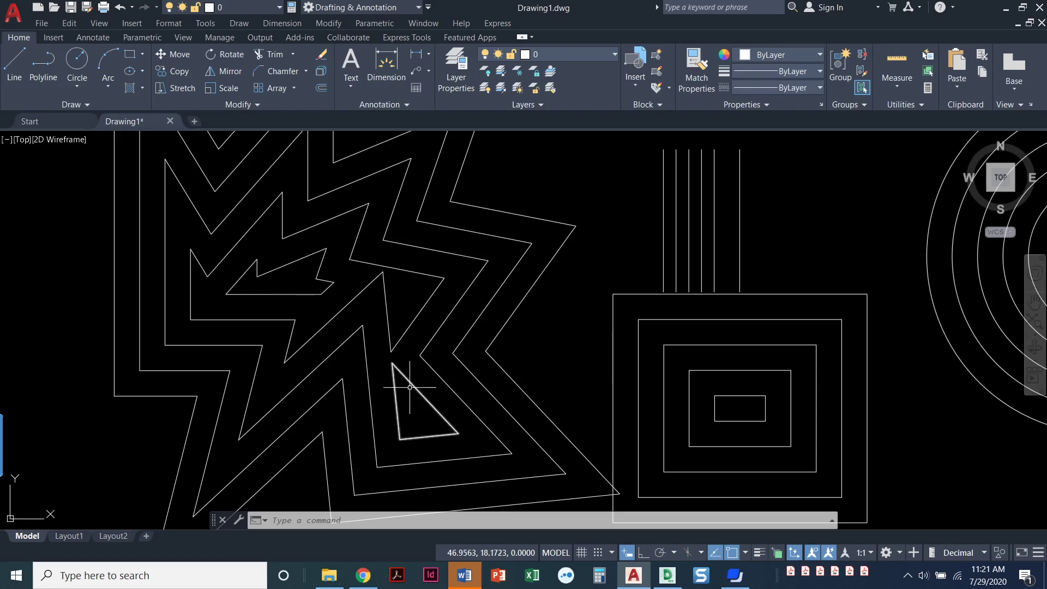
scroll(381, 379, down, 4)
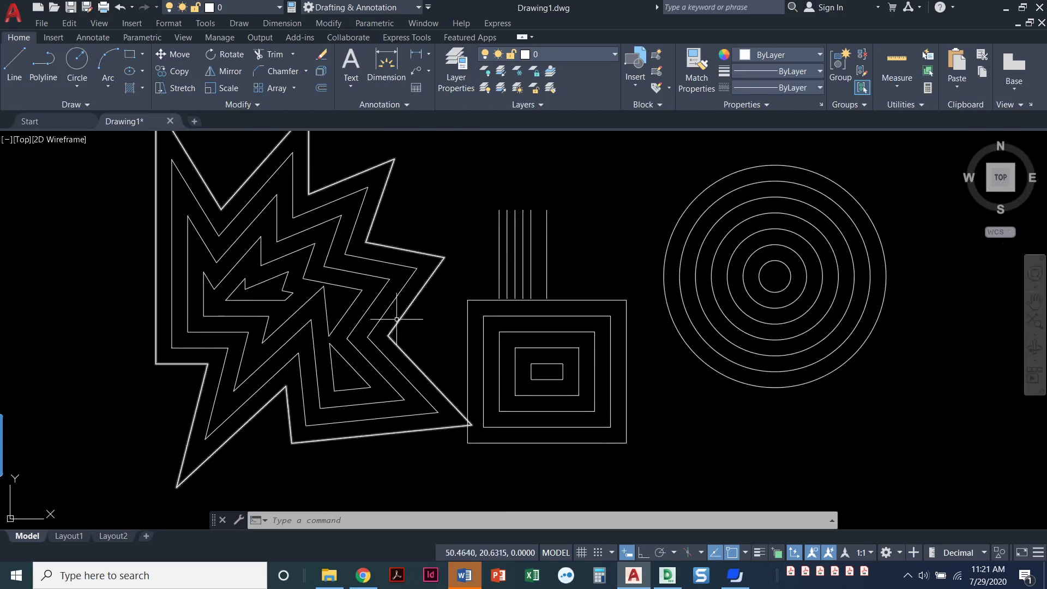
middle_drag(405, 283, 354, 314)
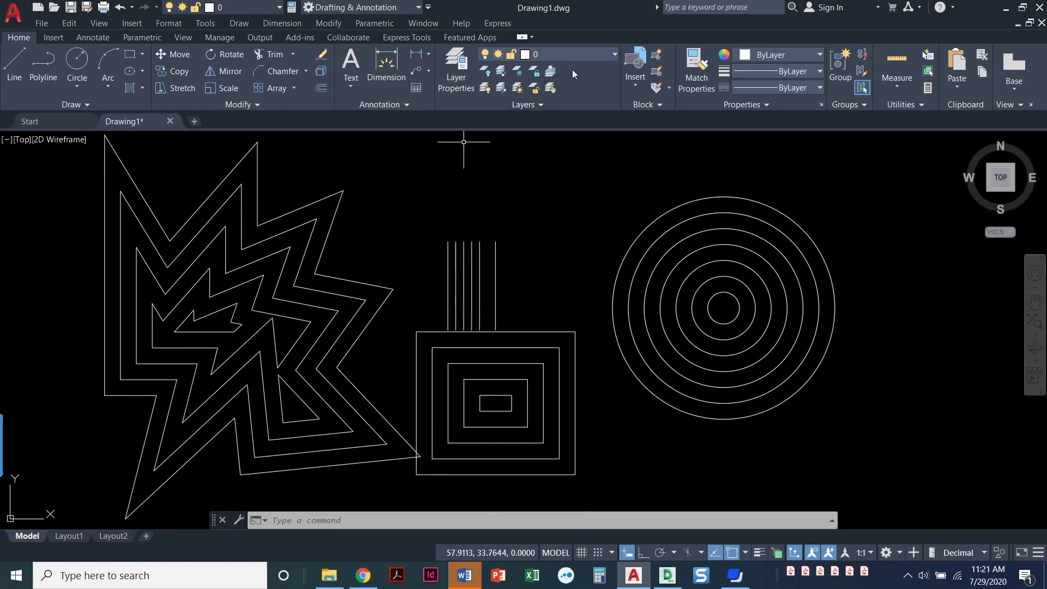
click(586, 56)
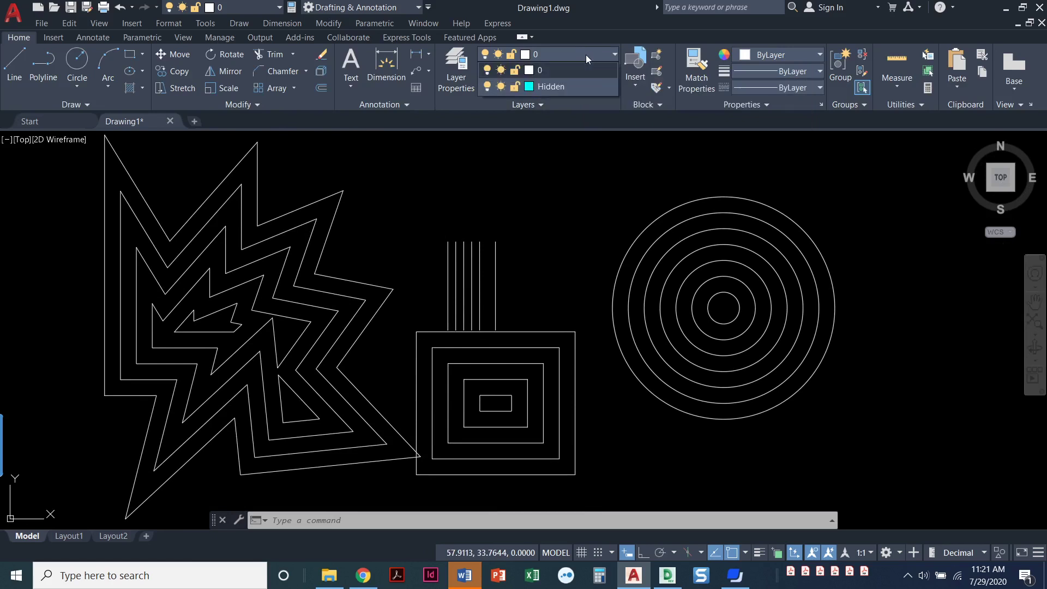
click(564, 87)
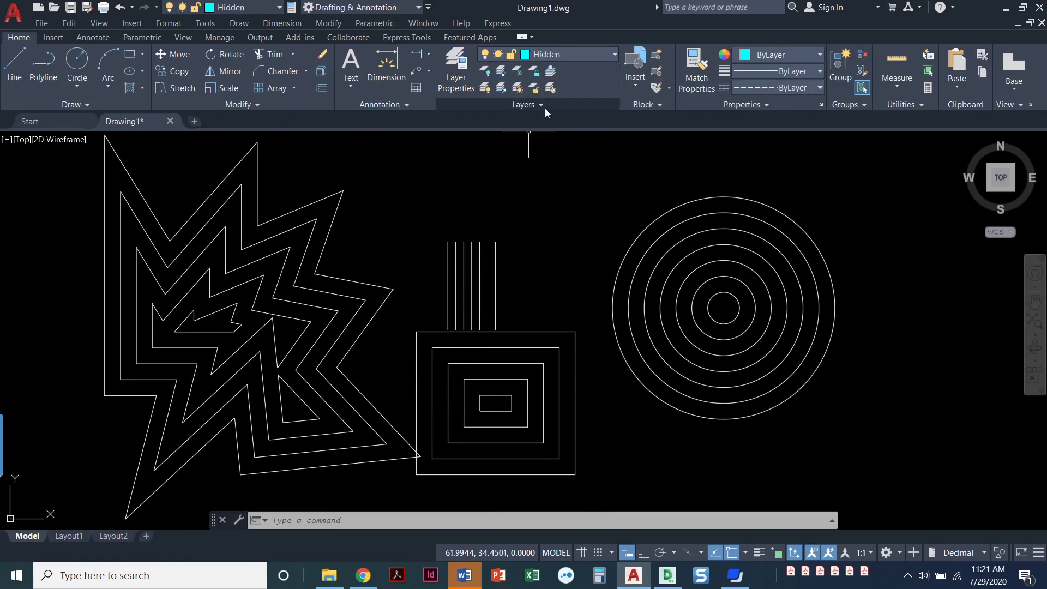
- Offset the rightmost vertical line to its right by 1, keeping the copy on the source layer
middle_drag(396, 199, 339, 152)
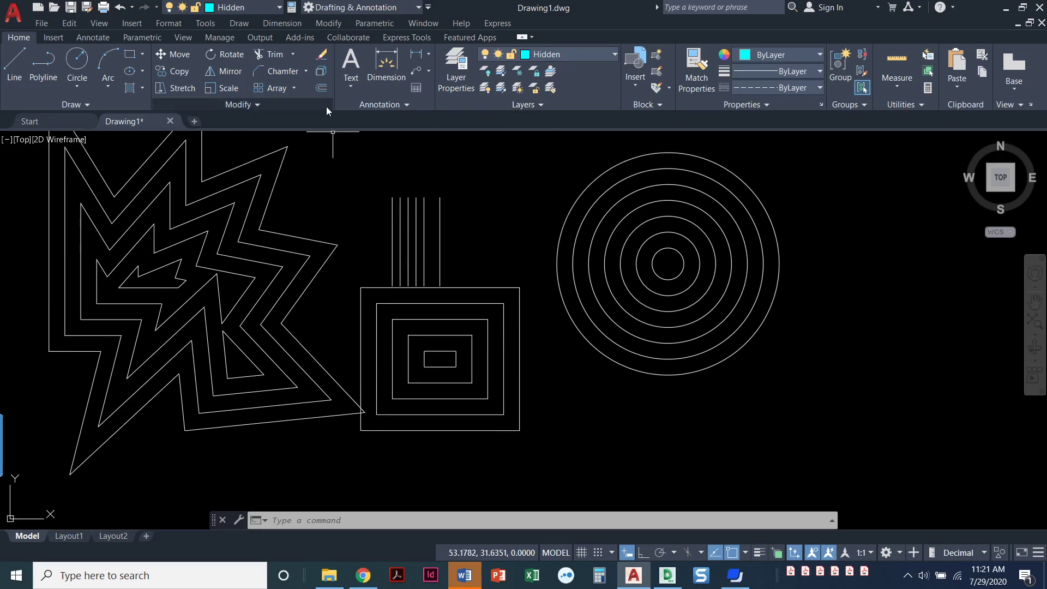
click(322, 88)
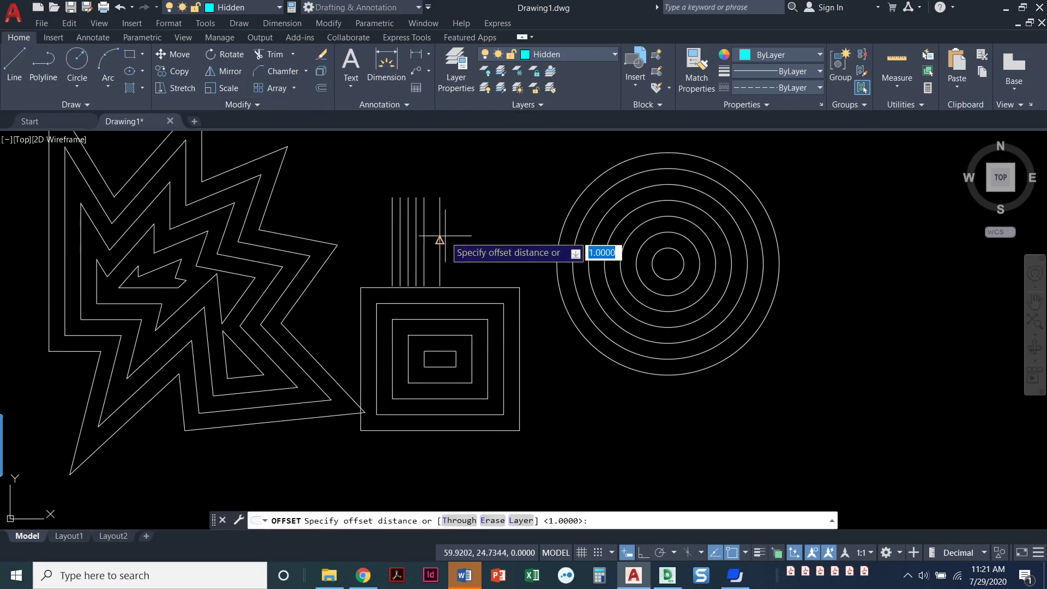
scroll(450, 234, up, 2)
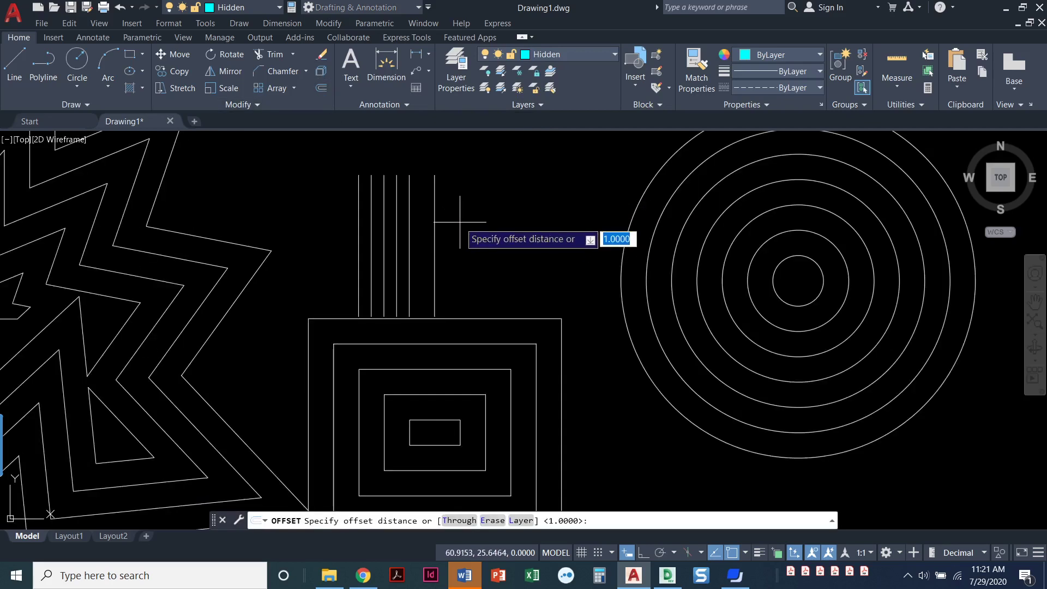
key(Return)
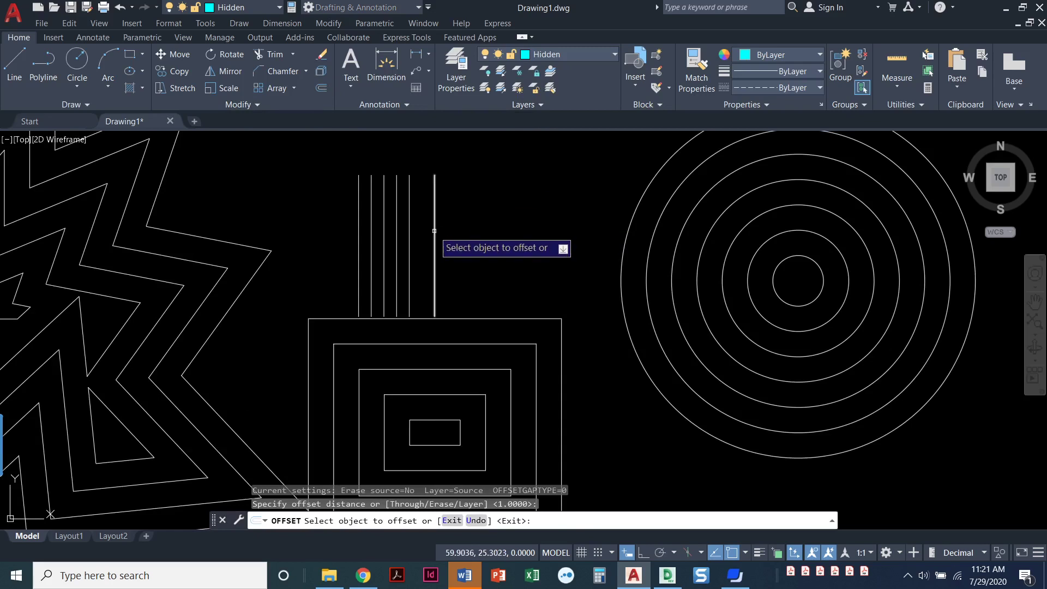
click(434, 231)
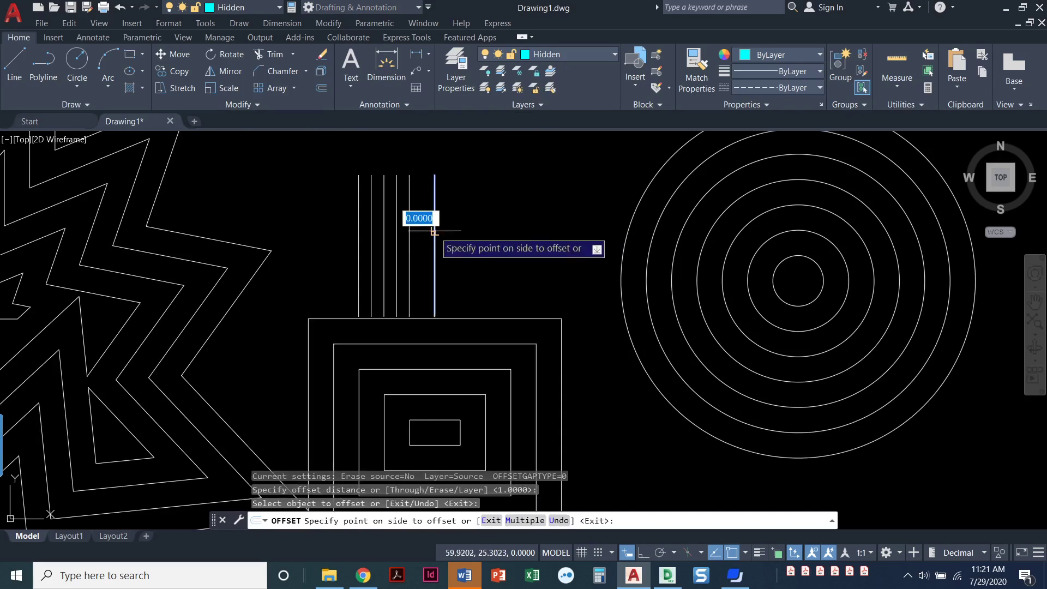
click(525, 240)
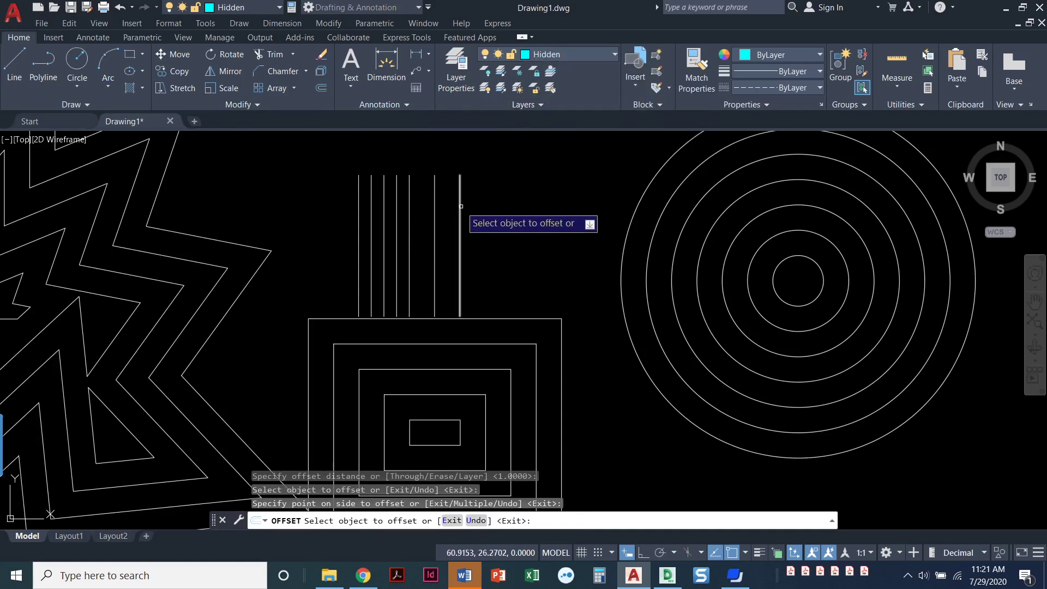
scroll(458, 210, up, 2)
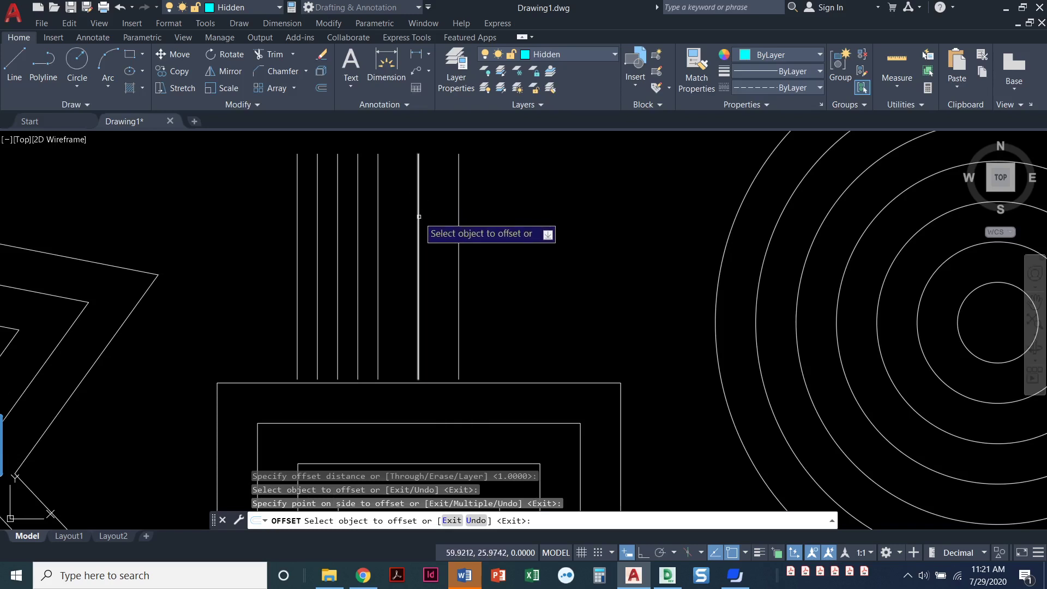
key(Escape)
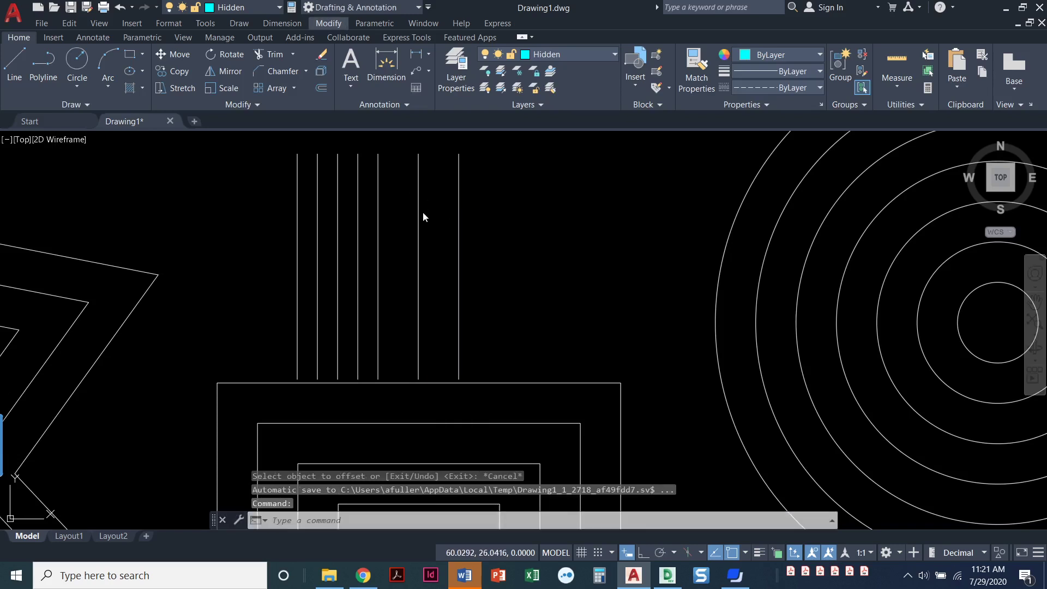
- Start Offset and set its layer option for offset objects to Current
click(322, 87)
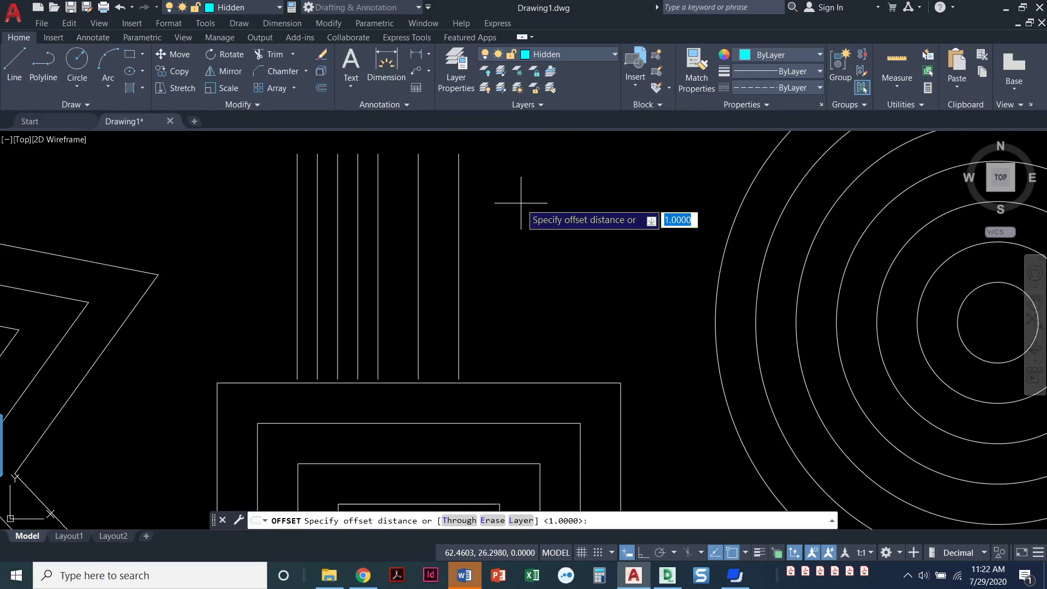
key(Down)
key(Down)
key(Down)
key(Down)
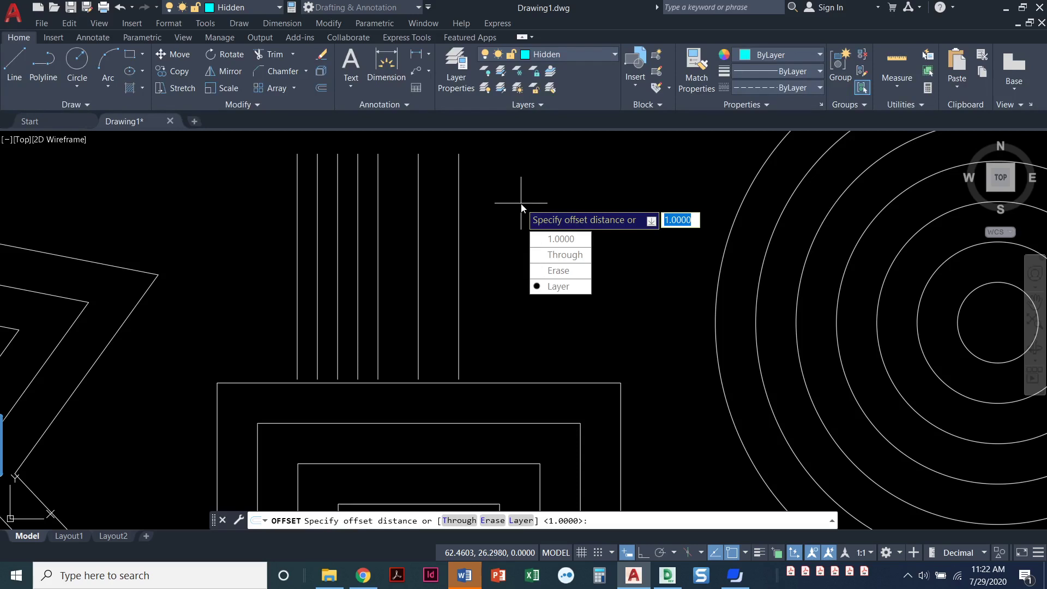
key(Return)
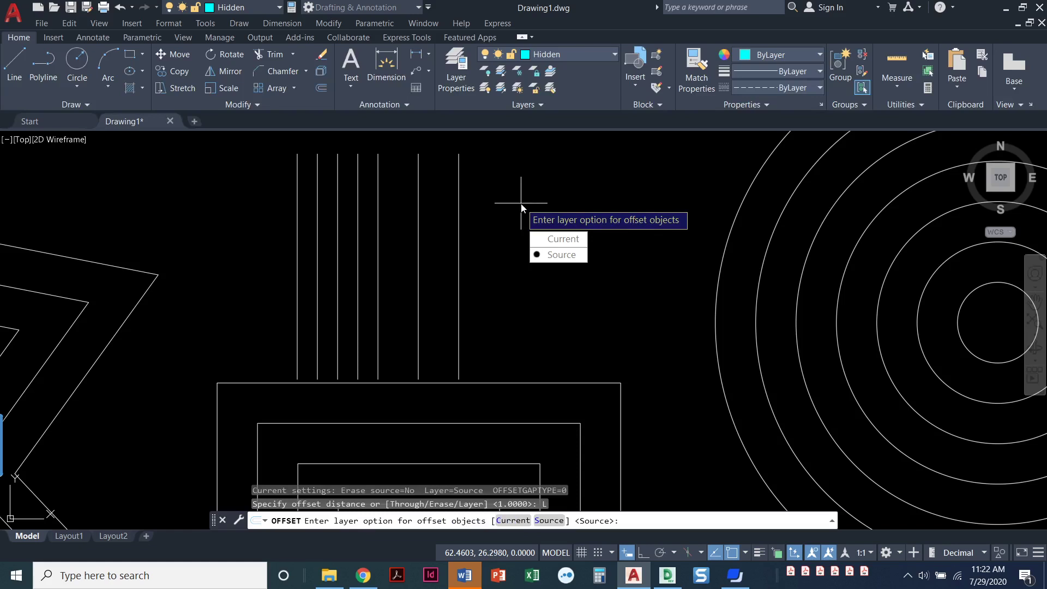
key(Down)
key(Return)
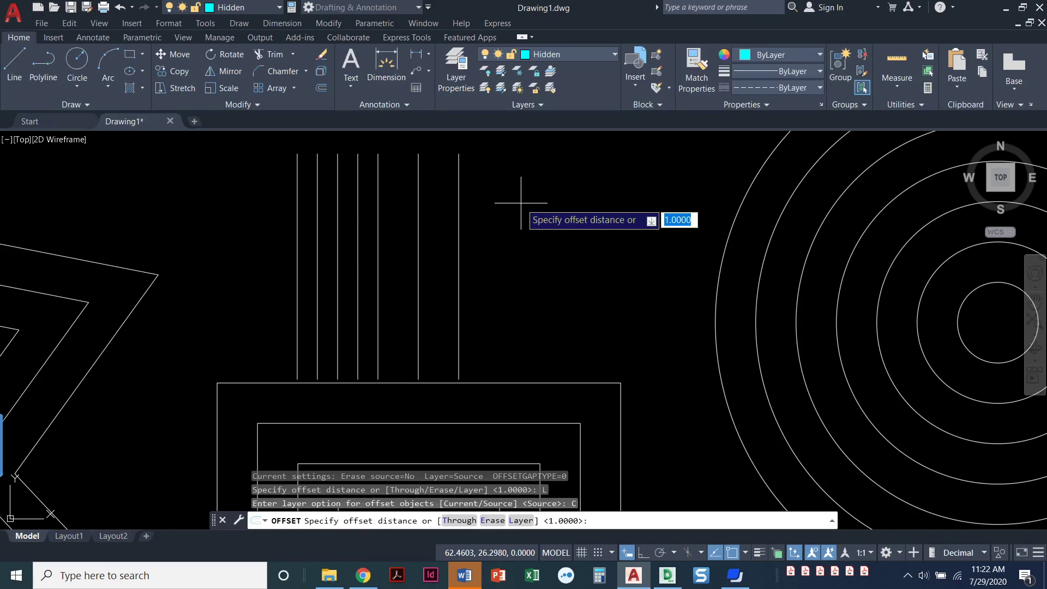
- Offset the rightmost vertical line to its right by 1, placing the copy on the Hidden layer
key(Return)
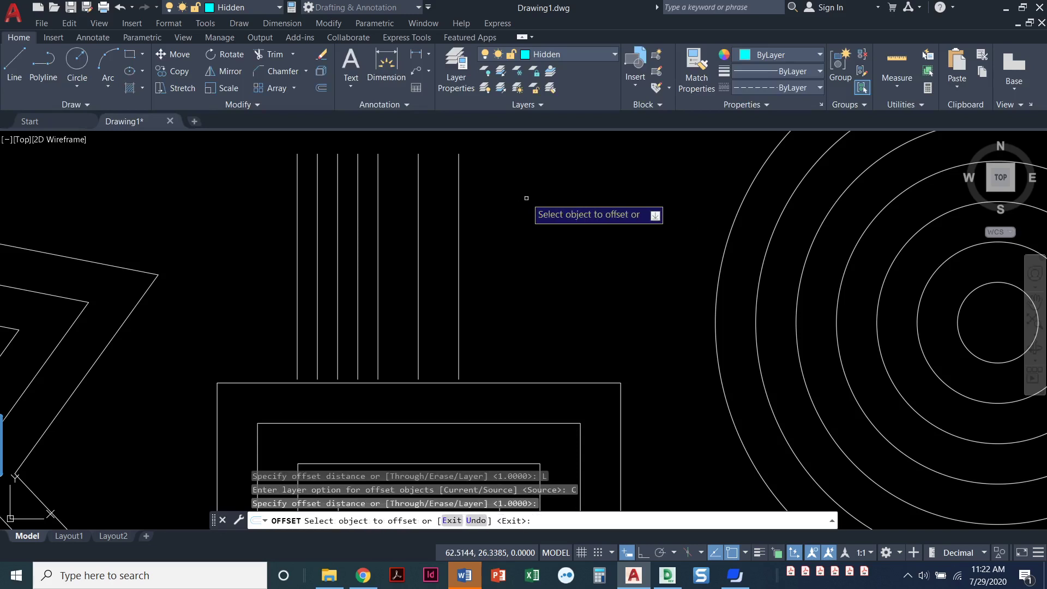
click(459, 238)
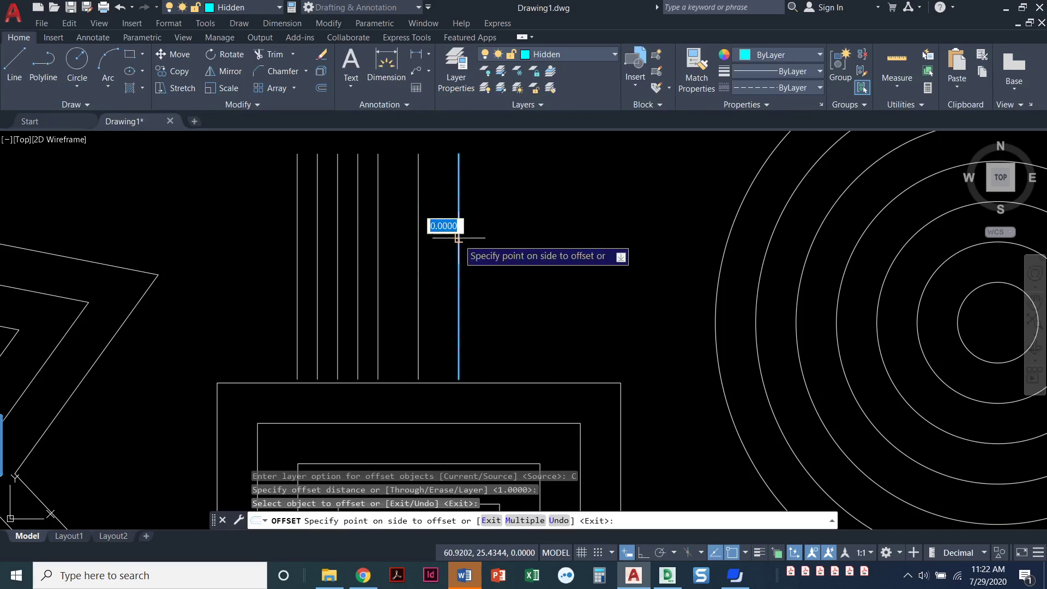
click(553, 248)
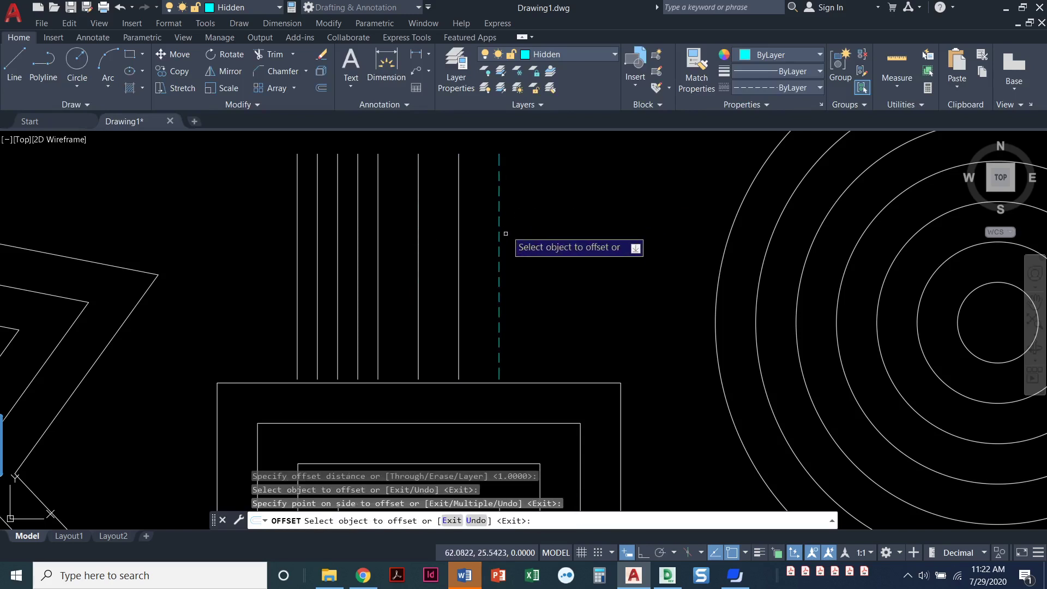
- Offset the outermost circle outward by 1 onto the Hidden layer, and end the Offset command
scroll(643, 347, down, 3)
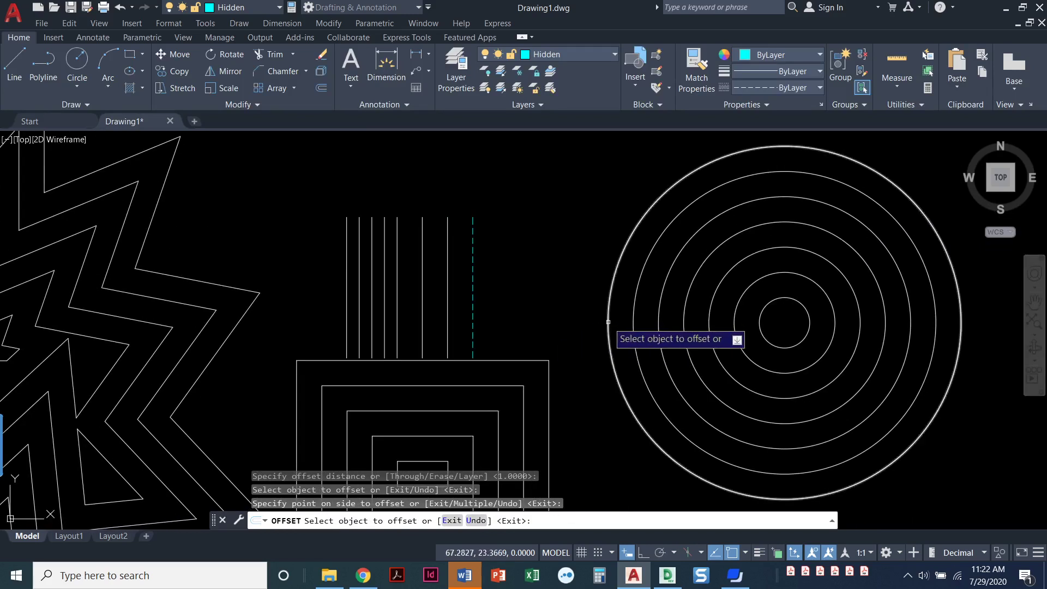
click(608, 322)
click(569, 335)
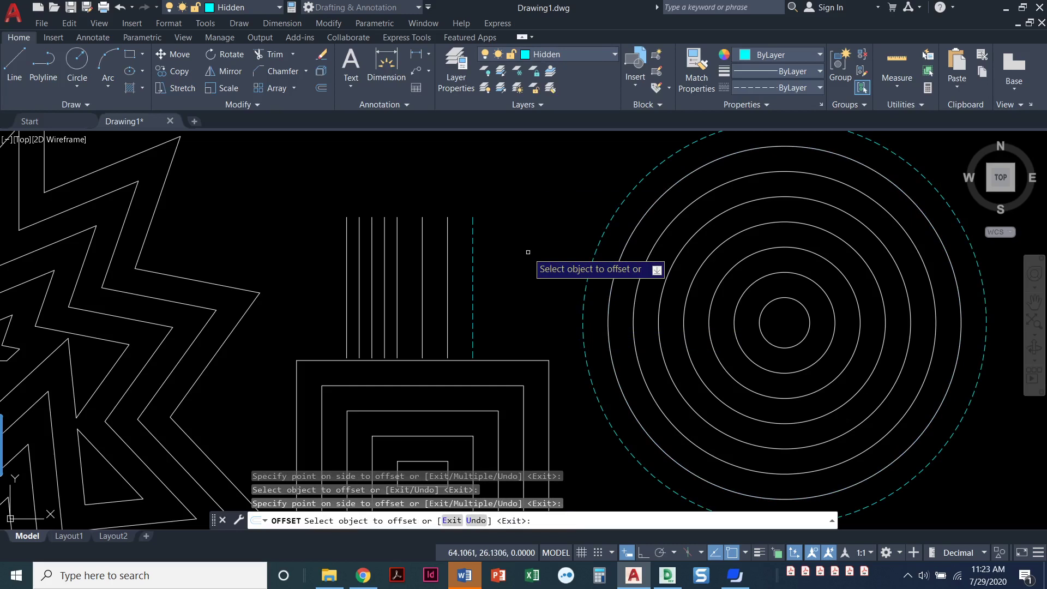
key(Return)
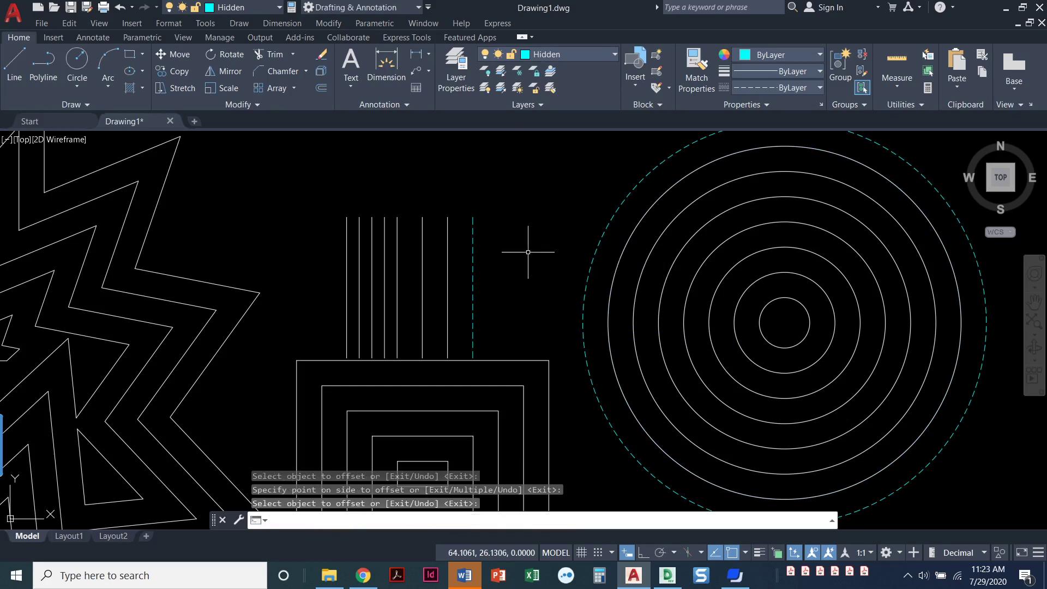